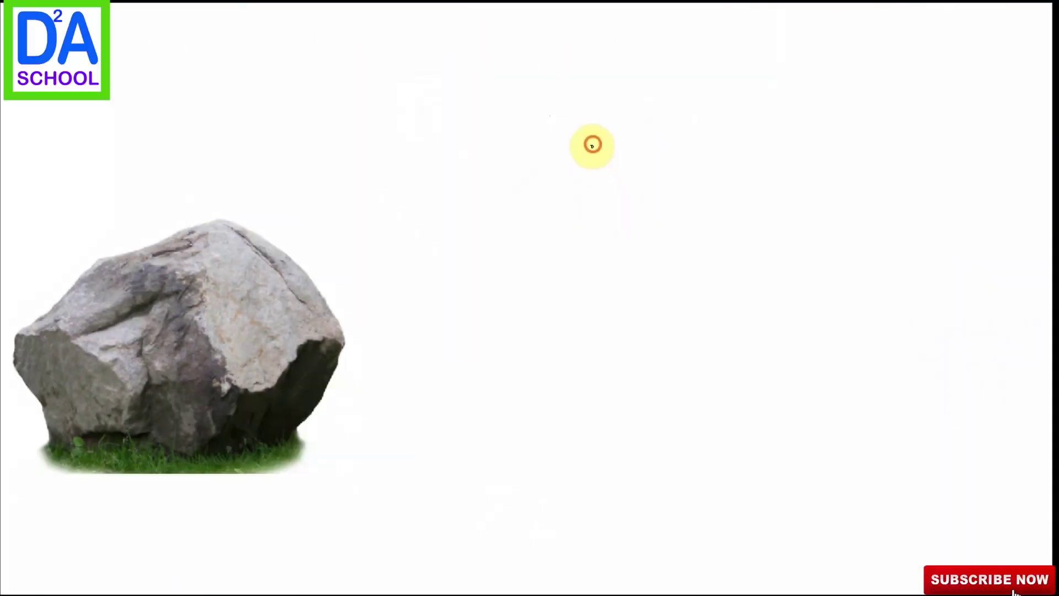
Paint six parallel vertical guide lines to the right of the rock photo
{"action": "left_click_drag", "start_coordinate": [521, 295], "coordinate": [533, 496]}
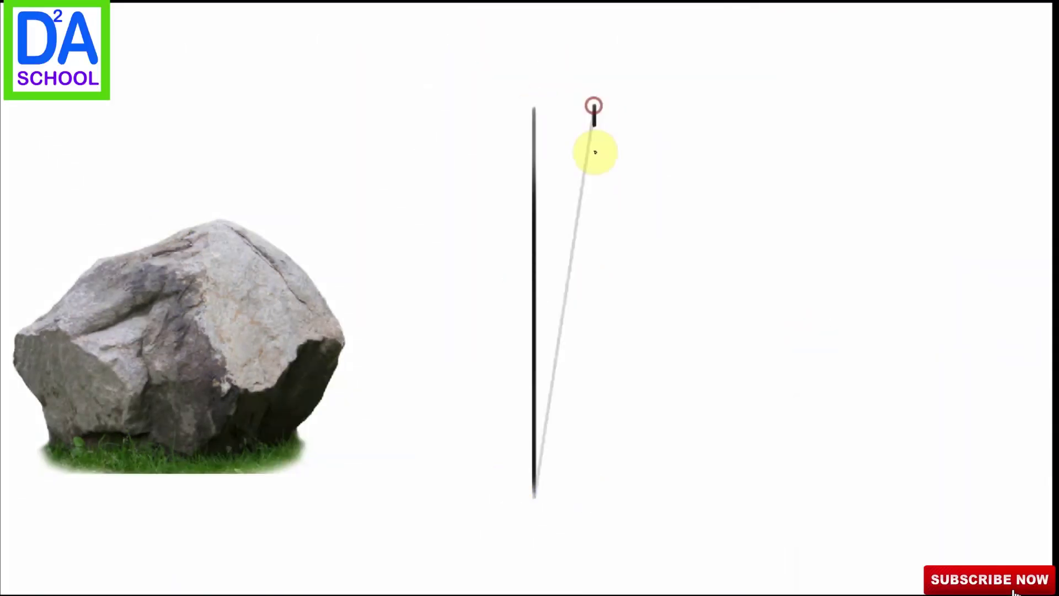
{"action": "left_click_drag", "start_coordinate": [575, 100], "coordinate": [575, 496]}
{"action": "left_click_drag", "start_coordinate": [620, 99], "coordinate": [620, 499]}
{"action": "left_click_drag", "start_coordinate": [658, 102], "coordinate": [658, 499]}
{"action": "mouse_move", "coordinate": [696, 96]}
{"action": "left_mouse_down"}
{"action": "mouse_move", "coordinate": [695, 526]}
{"action": "mouse_move", "coordinate": [726, 527]}
{"action": "left_mouse_up"}
{"action": "left_click_drag", "start_coordinate": [769, 91], "coordinate": [770, 529]}
Cross the verticals with seven horizontal lines and squash the grid flatter with Free Transform
{"action": "left_click_drag", "start_coordinate": [502, 138], "coordinate": [846, 138]}
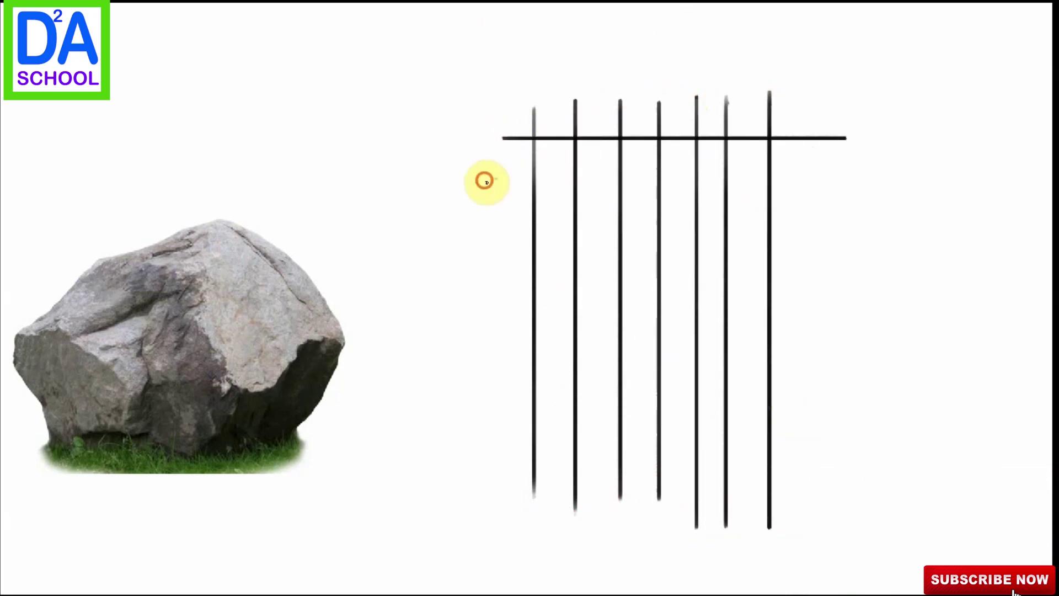
{"action": "left_click_drag", "start_coordinate": [484, 181], "coordinate": [855, 180]}
{"action": "left_click_drag", "start_coordinate": [453, 226], "coordinate": [855, 226]}
{"action": "left_click_drag", "start_coordinate": [446, 278], "coordinate": [909, 278]}
{"action": "left_click_drag", "start_coordinate": [443, 325], "coordinate": [948, 325]}
{"action": "left_click_drag", "start_coordinate": [459, 381], "coordinate": [898, 381]}
{"action": "left_click_drag", "start_coordinate": [454, 447], "coordinate": [899, 446]}
{"action": "key", "text": "ctrl+t"}
{"action": "left_click_drag", "start_coordinate": [694, 90], "coordinate": [693, 266]}
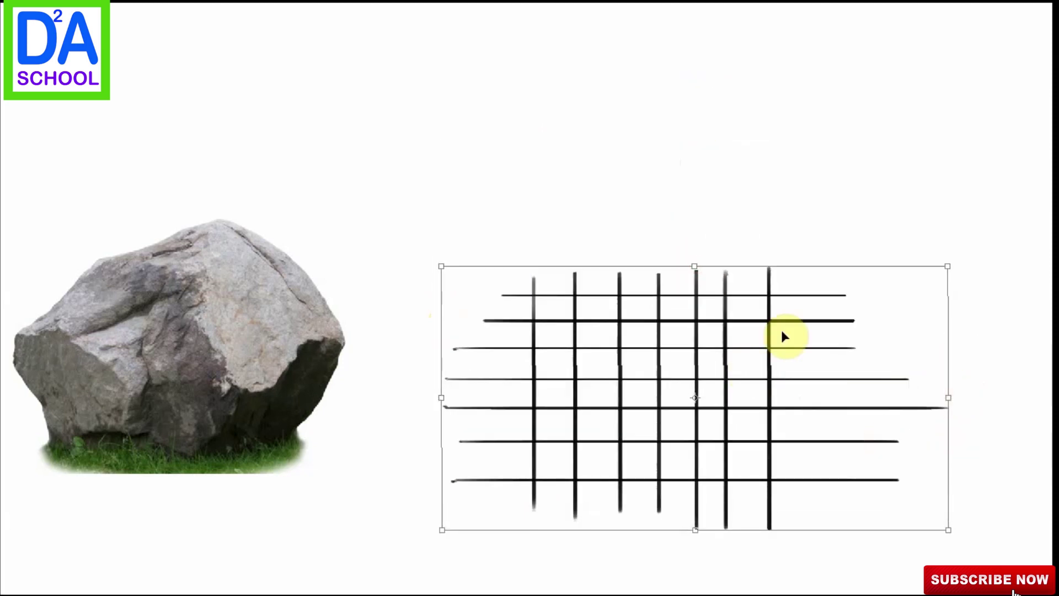
Rotate, skew and flatten the grid into a receding ground plane below the rock, then commit
{"action": "left_click_drag", "start_coordinate": [958, 258], "coordinate": [945, 208]}
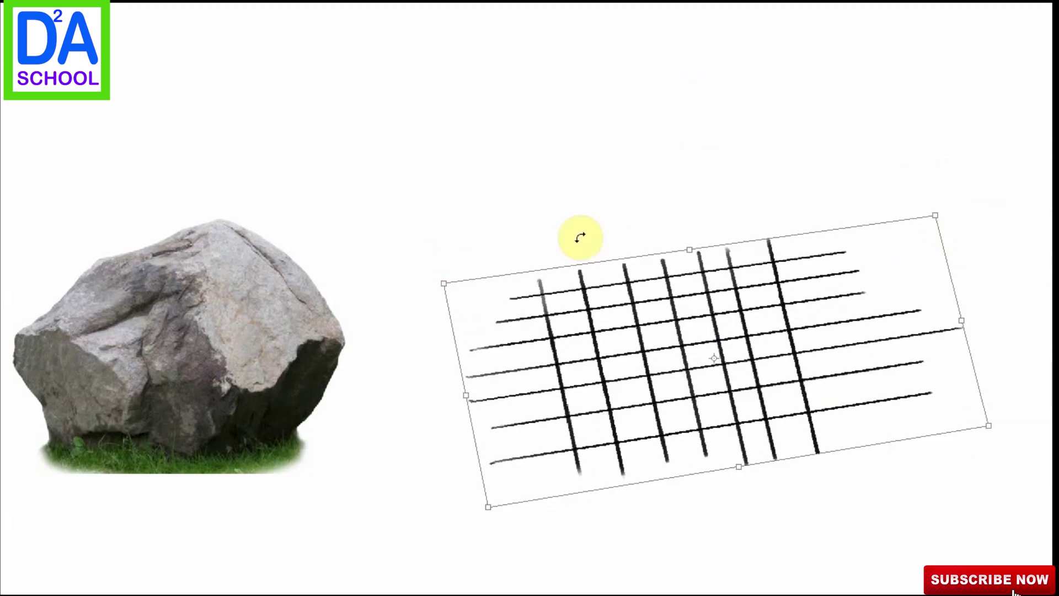
{"action": "left_click_drag", "start_coordinate": [489, 508], "coordinate": [489, 497]}
{"action": "left_click_drag", "start_coordinate": [444, 283], "coordinate": [432, 292]}
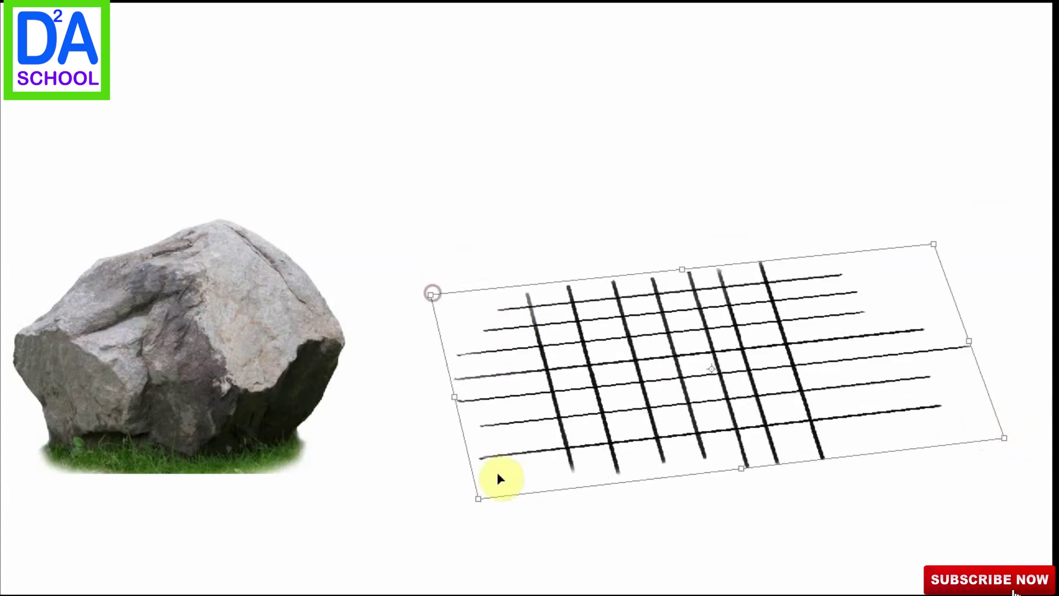
{"action": "left_click_drag", "start_coordinate": [683, 271], "coordinate": [702, 353]}
{"action": "mouse_move", "coordinate": [975, 395]}
{"action": "left_mouse_down"}
{"action": "mouse_move", "coordinate": [1007, 437]}
{"action": "mouse_move", "coordinate": [1004, 371]}
{"action": "left_mouse_up"}
{"action": "left_click_drag", "start_coordinate": [733, 356], "coordinate": [724, 379]}
{"action": "key", "text": "Return"}
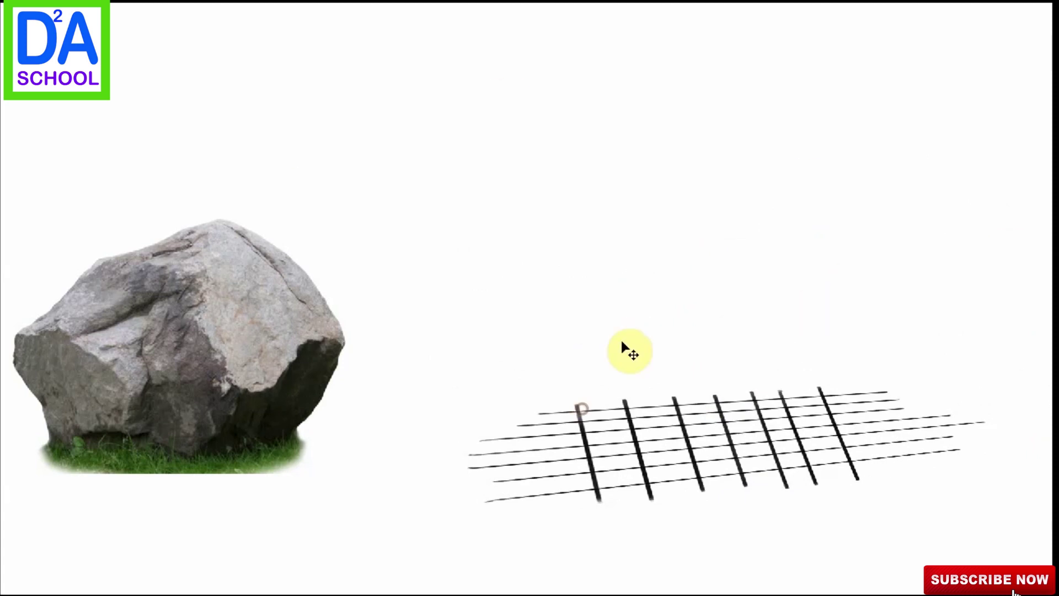
Sketch the boulder's outline resting on the grid and rotate the sketch slightly
{"action": "mouse_move", "coordinate": [551, 382]}
{"action": "left_mouse_down"}
{"action": "mouse_move", "coordinate": [761, 445]}
{"action": "mouse_move", "coordinate": [839, 358]}
{"action": "mouse_move", "coordinate": [550, 342]}
{"action": "mouse_move", "coordinate": [733, 255]}
{"action": "mouse_move", "coordinate": [861, 294]}
{"action": "mouse_move", "coordinate": [855, 367]}
{"action": "mouse_move", "coordinate": [836, 393]}
{"action": "left_mouse_up"}
{"action": "left_click_drag", "start_coordinate": [860, 309], "coordinate": [846, 422]}
{"action": "key", "text": "ctrl+t"}
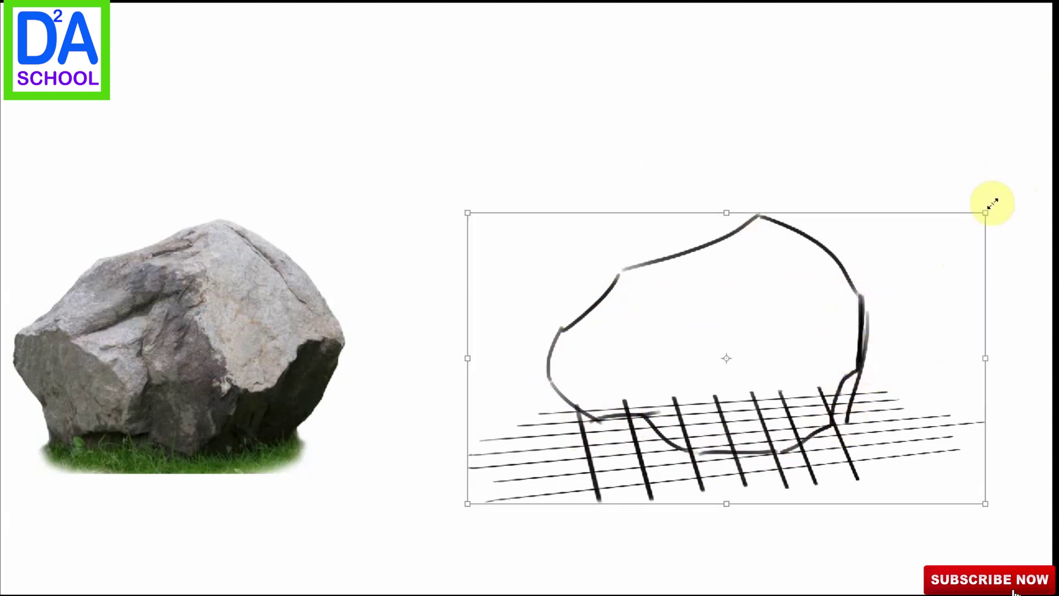
{"action": "left_click_drag", "start_coordinate": [994, 201], "coordinate": [863, 349]}
{"action": "key", "text": "Return"}
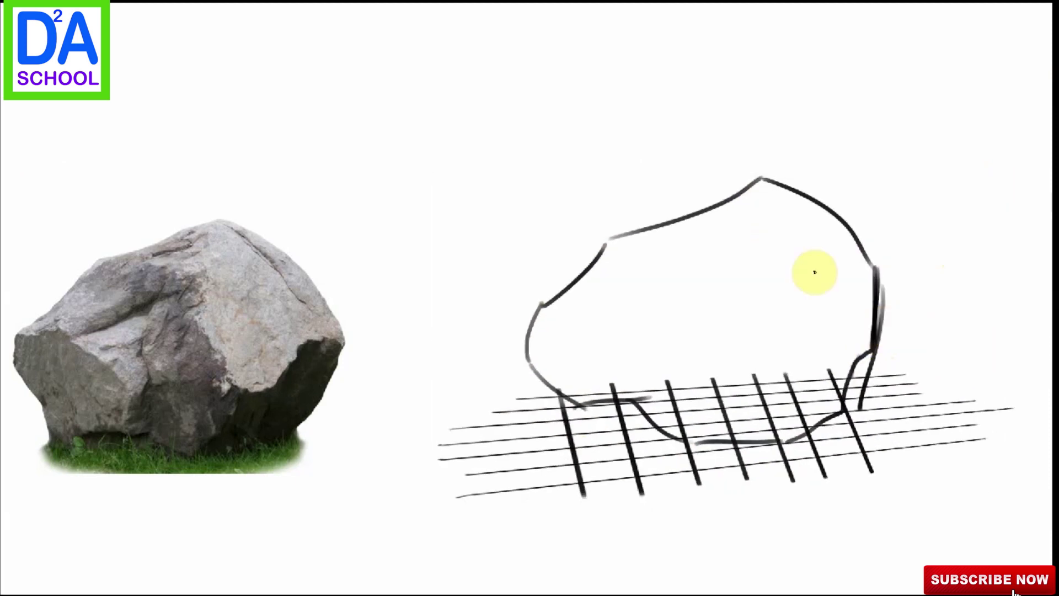
Browse the Brush Presets panel and dismiss it
{"action": "scroll", "coordinate": [94, 97], "scroll_direction": "down", "scroll_amount": 3}
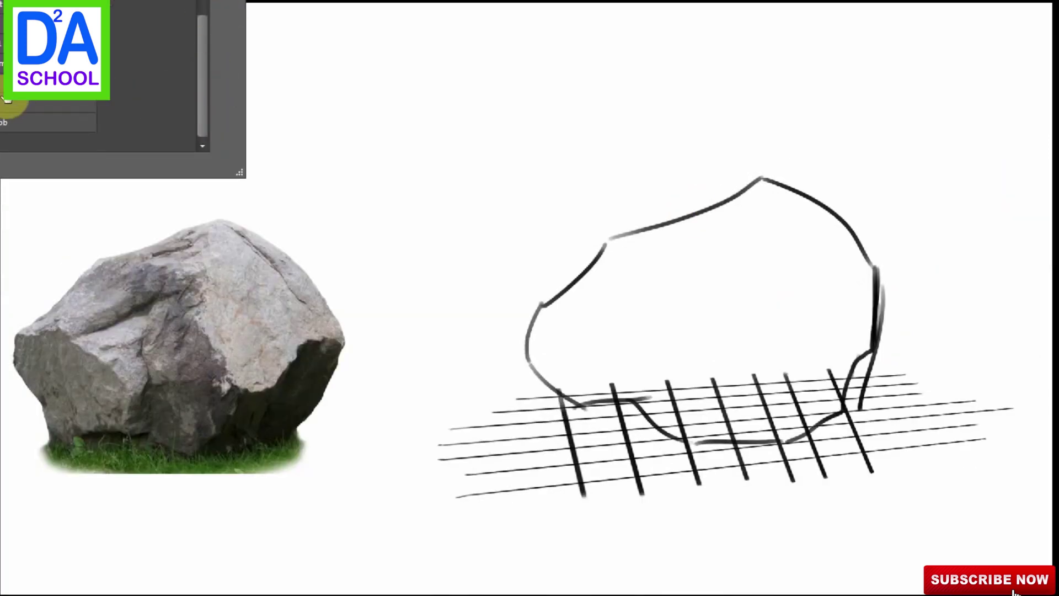
{"action": "left_click_drag", "start_coordinate": [203, 111], "coordinate": [203, 26]}
{"action": "key", "text": "Escape"}
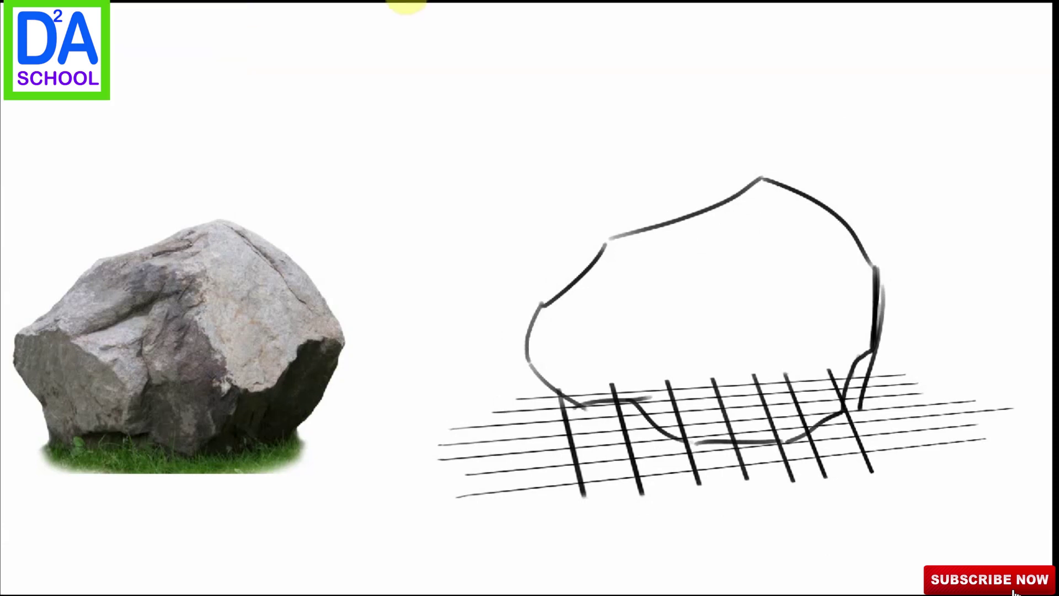
{"action": "key", "text": "super"}
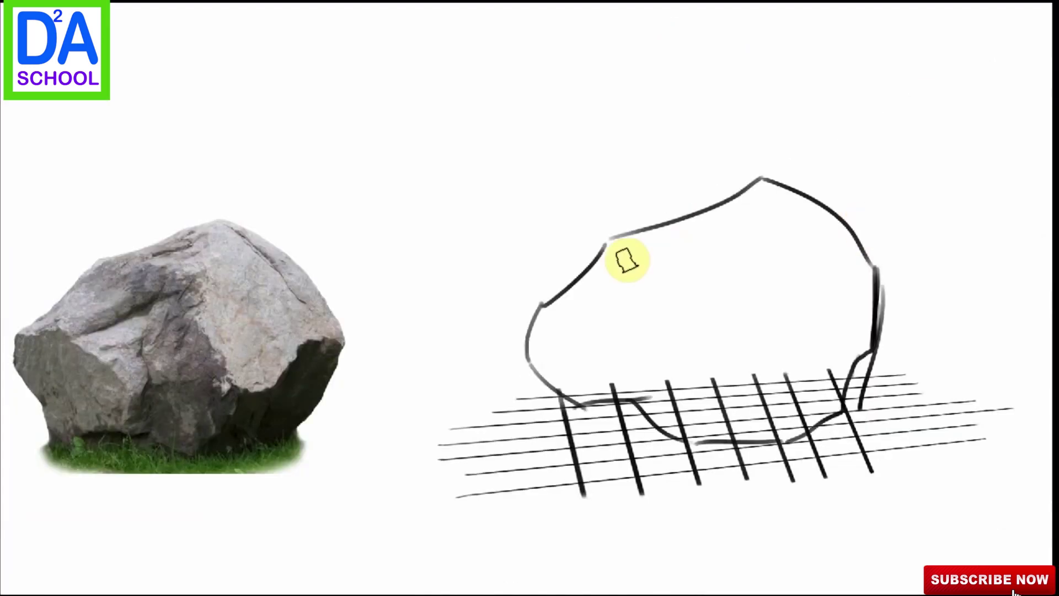
Block in the boulder's top in dark brown and shade its right side and lower edge
{"action": "mouse_move", "coordinate": [612, 248]}
{"action": "left_mouse_down"}
{"action": "mouse_move", "coordinate": [692, 229]}
{"action": "mouse_move", "coordinate": [554, 334]}
{"action": "mouse_move", "coordinate": [667, 300]}
{"action": "mouse_move", "coordinate": [733, 260]}
{"action": "mouse_move", "coordinate": [627, 326]}
{"action": "mouse_move", "coordinate": [786, 208]}
{"action": "mouse_move", "coordinate": [753, 331]}
{"action": "mouse_move", "coordinate": [804, 331]}
{"action": "mouse_move", "coordinate": [832, 383]}
{"action": "mouse_move", "coordinate": [690, 408]}
{"action": "left_mouse_up"}
{"action": "left_click", "coordinate": [253, 309]}
{"action": "key", "text": "Return"}
{"action": "key", "text": "Return"}
{"action": "mouse_move", "coordinate": [883, 308]}
{"action": "left_mouse_down"}
{"action": "mouse_move", "coordinate": [846, 373]}
{"action": "mouse_move", "coordinate": [839, 357]}
{"action": "mouse_move", "coordinate": [818, 406]}
{"action": "mouse_move", "coordinate": [766, 441]}
{"action": "left_mouse_up"}
{"action": "key", "text": "Return"}
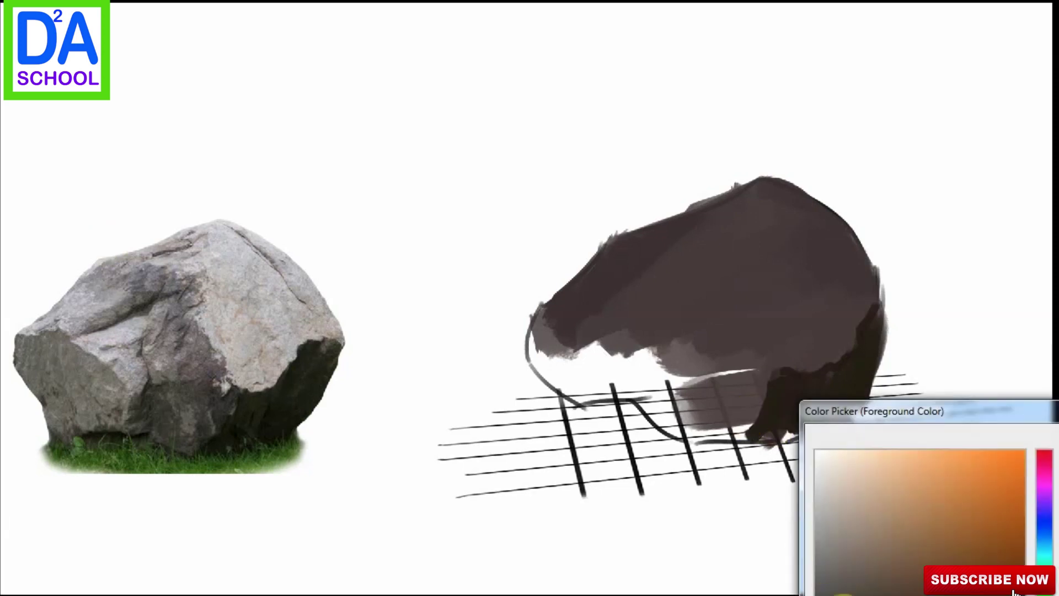
Add darker shading to the boulder's middle and a grey patch on its left part
{"action": "key", "text": "Return"}
{"action": "mouse_move", "coordinate": [698, 314]}
{"action": "left_mouse_down"}
{"action": "mouse_move", "coordinate": [748, 371]}
{"action": "mouse_move", "coordinate": [737, 414]}
{"action": "left_mouse_up"}
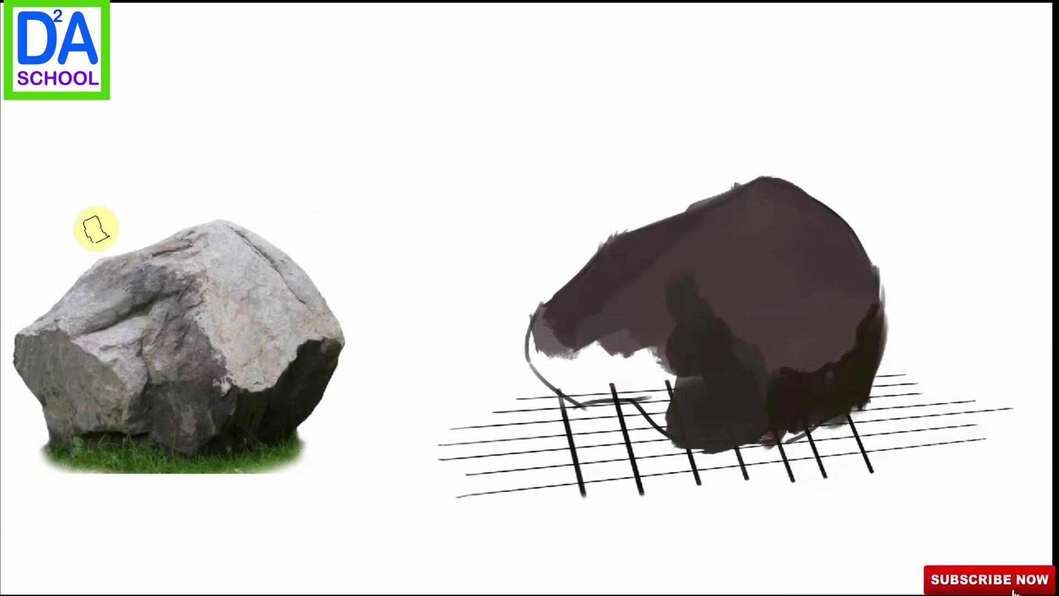
{"action": "key", "text": "Return"}
{"action": "left_click_drag", "start_coordinate": [552, 325], "coordinate": [621, 359]}
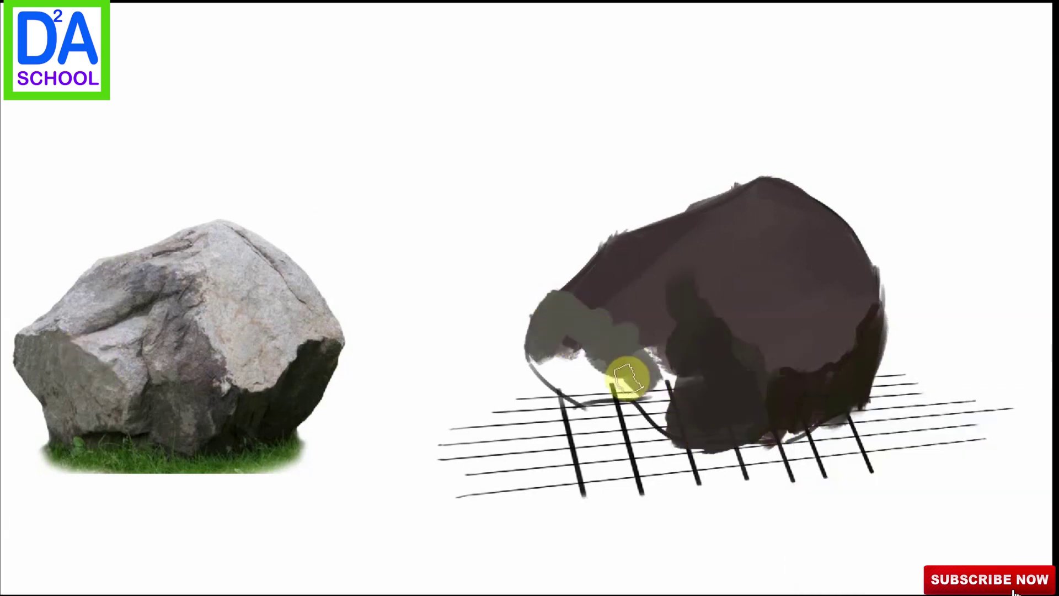
{"action": "key", "text": "Return"}
{"action": "mouse_move", "coordinate": [652, 345]}
{"action": "left_mouse_down"}
{"action": "mouse_move", "coordinate": [662, 379]}
{"action": "mouse_move", "coordinate": [657, 343]}
{"action": "left_mouse_up"}
Paint photo-sampled green grass under the boulder and a bluish-grey highlight across its top
{"action": "left_click", "coordinate": [218, 453], "text": "alt"}
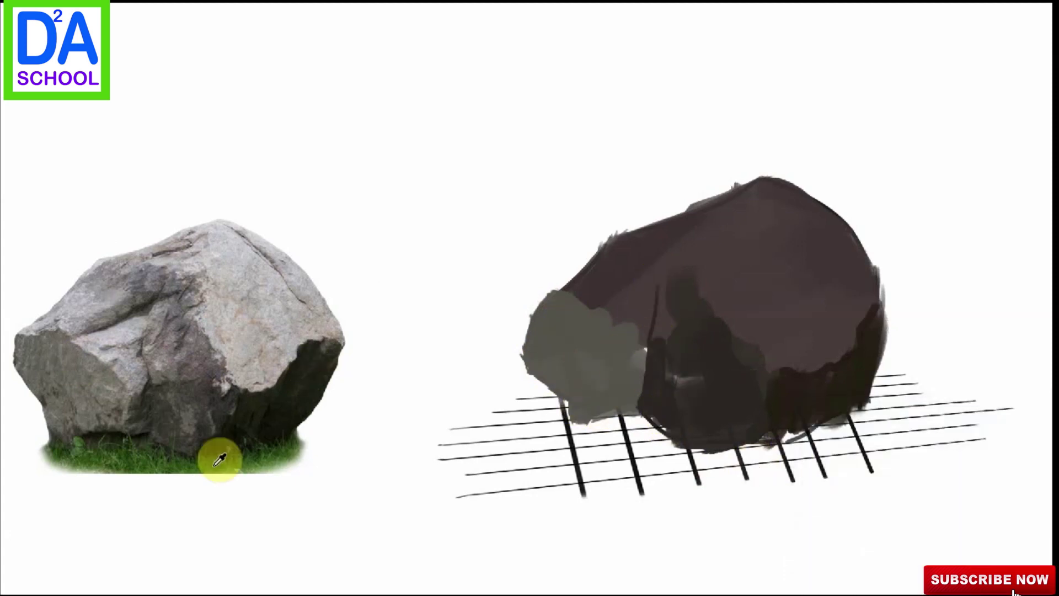
{"action": "mouse_move", "coordinate": [496, 430]}
{"action": "left_mouse_down"}
{"action": "mouse_move", "coordinate": [796, 444]}
{"action": "mouse_move", "coordinate": [888, 402]}
{"action": "mouse_move", "coordinate": [619, 471]}
{"action": "mouse_move", "coordinate": [532, 436]}
{"action": "mouse_move", "coordinate": [878, 490]}
{"action": "mouse_move", "coordinate": [851, 428]}
{"action": "left_mouse_up"}
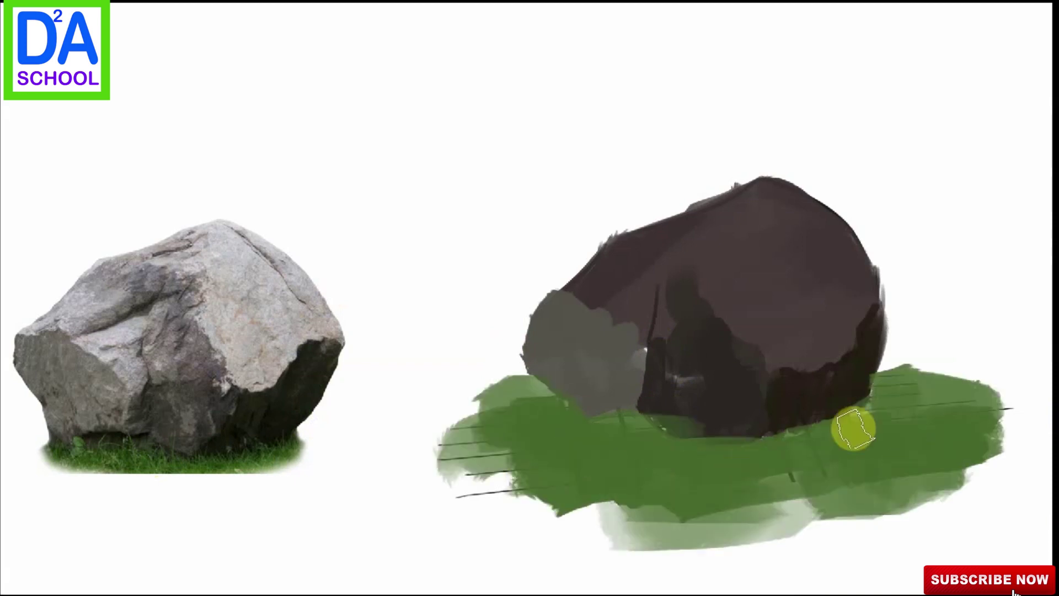
{"action": "key", "text": "Return"}
{"action": "mouse_move", "coordinate": [748, 236]}
{"action": "left_mouse_down"}
{"action": "mouse_move", "coordinate": [709, 272]}
{"action": "mouse_move", "coordinate": [813, 237]}
{"action": "left_mouse_up"}
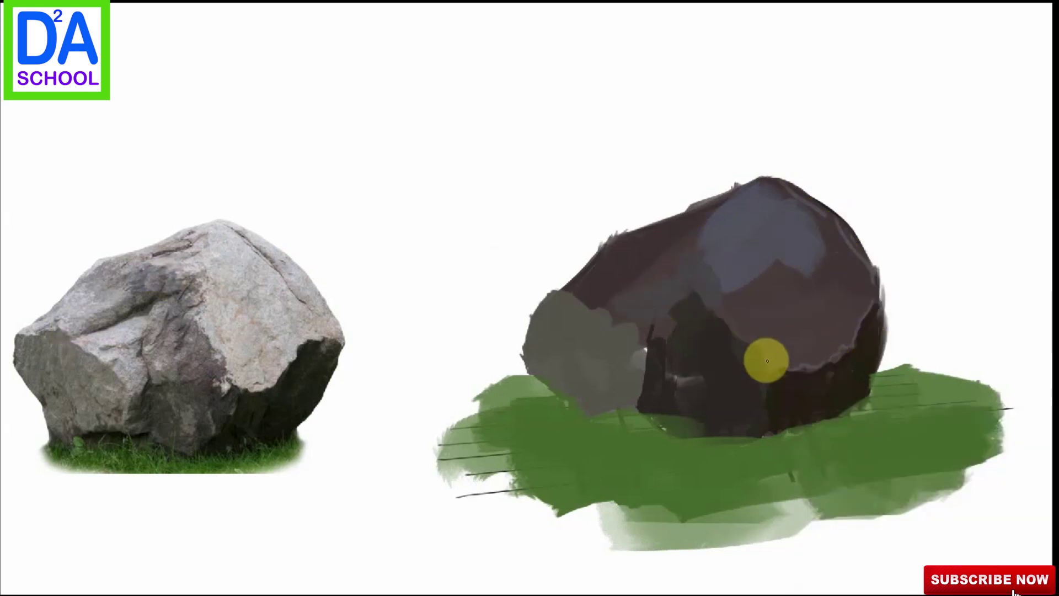
Brush light grey over the boulder's upper-left top and blue-grey over its centre
{"action": "key", "text": "F6"}
{"action": "key", "text": "Return"}
{"action": "mouse_move", "coordinate": [561, 283]}
{"action": "left_mouse_down"}
{"action": "mouse_move", "coordinate": [652, 230]}
{"action": "mouse_move", "coordinate": [717, 232]}
{"action": "mouse_move", "coordinate": [621, 275]}
{"action": "mouse_move", "coordinate": [746, 274]}
{"action": "left_mouse_up"}
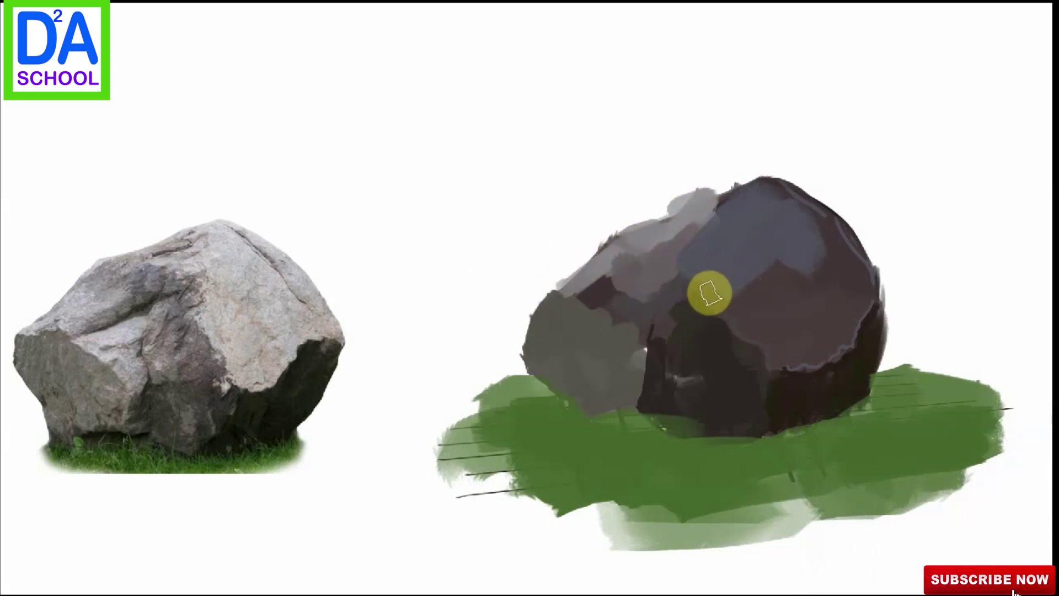
{"action": "mouse_move", "coordinate": [853, 284]}
{"action": "left_mouse_down"}
{"action": "mouse_move", "coordinate": [816, 272]}
{"action": "mouse_move", "coordinate": [756, 295]}
{"action": "mouse_move", "coordinate": [782, 267]}
{"action": "mouse_move", "coordinate": [835, 303]}
{"action": "left_mouse_up"}
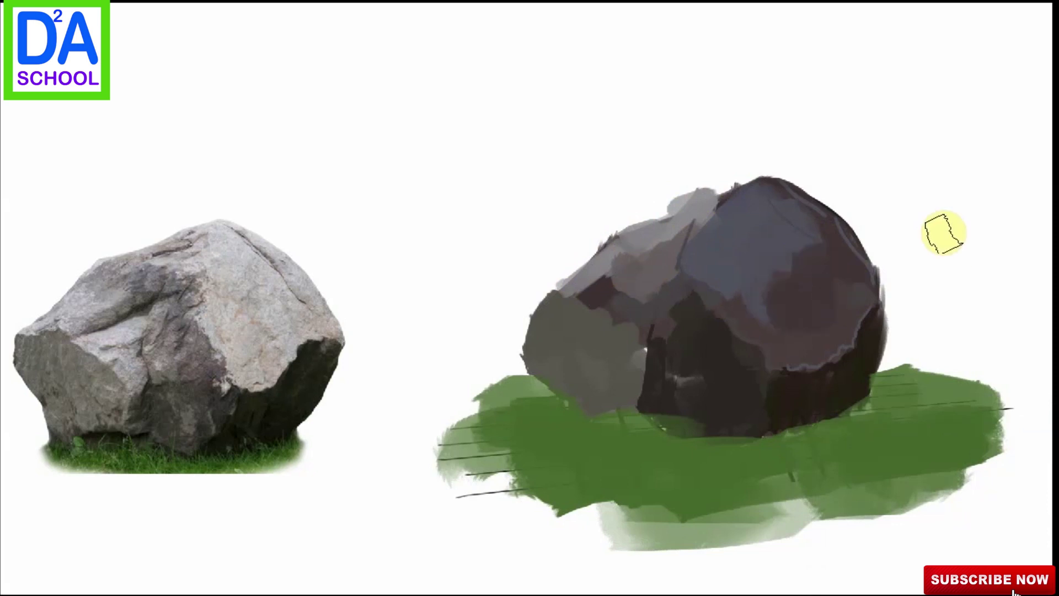
Choose a purple-grey paint colour in the Color Picker
{"action": "left_click", "coordinate": [22, 298]}
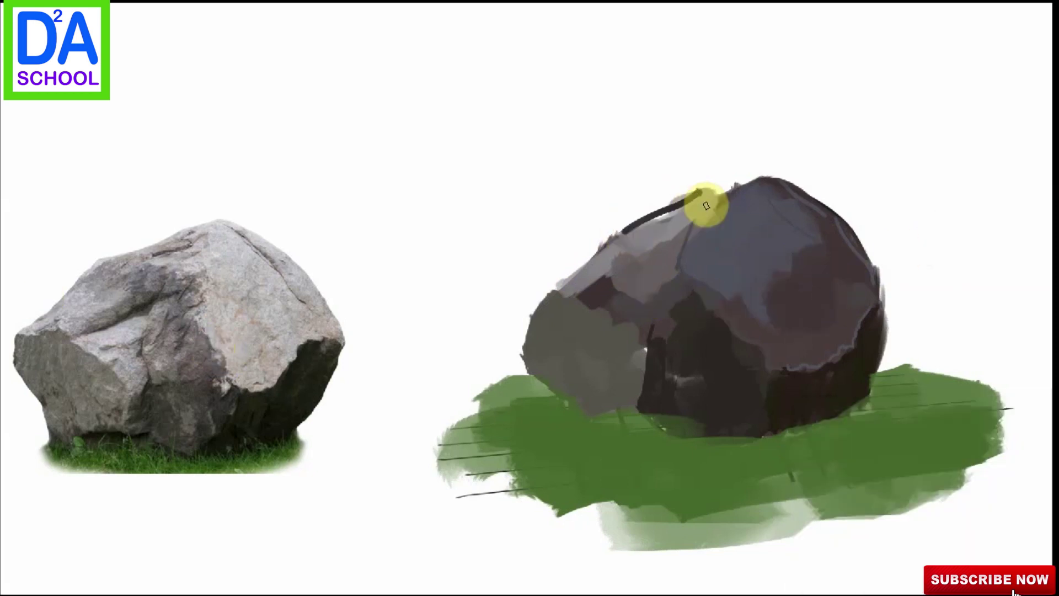
{"action": "left_click", "coordinate": [681, 220]}
{"action": "key", "text": "Return"}
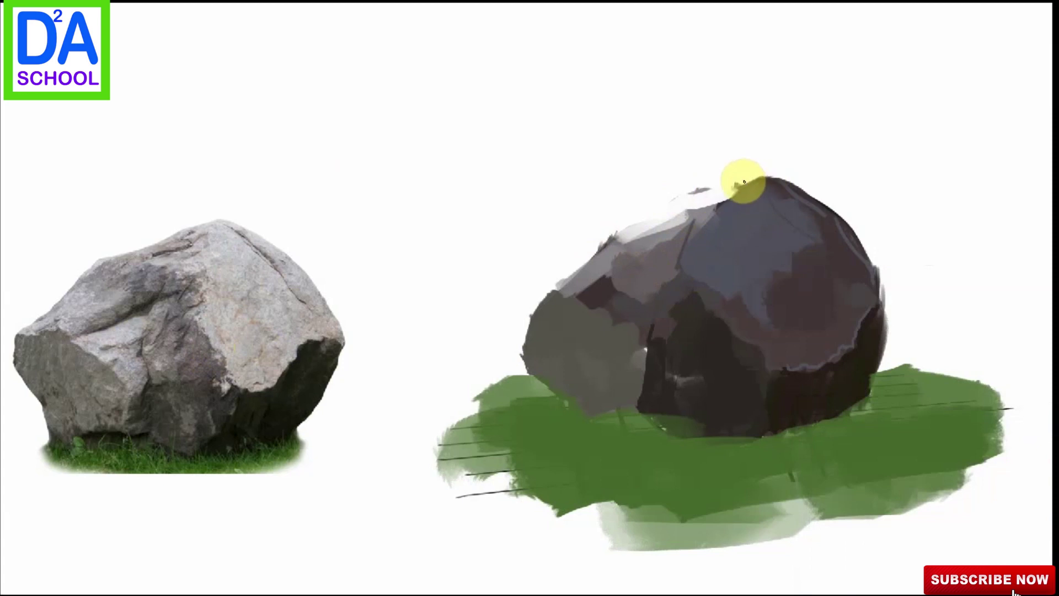
{"action": "left_click", "coordinate": [176, 249]}
{"action": "key", "text": "Return"}
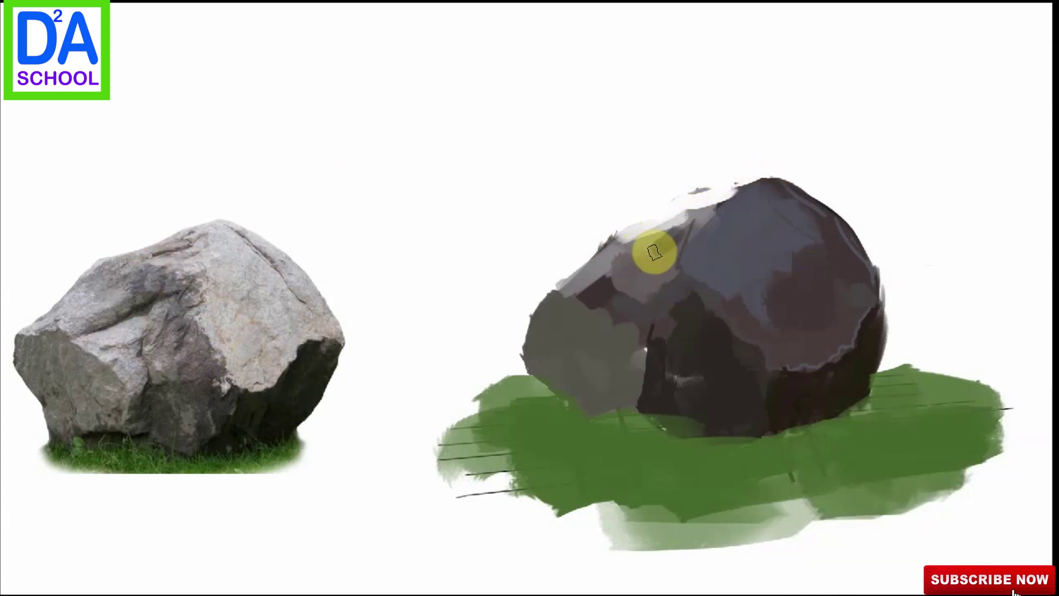
Blend dark blue-grey strokes across the boulder's top and darken its left side
{"action": "mouse_move", "coordinate": [673, 274]}
{"action": "left_mouse_down"}
{"action": "mouse_move", "coordinate": [671, 255]}
{"action": "mouse_move", "coordinate": [740, 189]}
{"action": "mouse_move", "coordinate": [812, 212]}
{"action": "mouse_move", "coordinate": [780, 272]}
{"action": "mouse_move", "coordinate": [756, 283]}
{"action": "mouse_move", "coordinate": [769, 311]}
{"action": "mouse_move", "coordinate": [838, 259]}
{"action": "mouse_move", "coordinate": [816, 166]}
{"action": "mouse_move", "coordinate": [788, 225]}
{"action": "mouse_move", "coordinate": [765, 347]}
{"action": "mouse_move", "coordinate": [844, 300]}
{"action": "mouse_move", "coordinate": [803, 307]}
{"action": "mouse_move", "coordinate": [772, 242]}
{"action": "mouse_move", "coordinate": [709, 239]}
{"action": "mouse_move", "coordinate": [735, 281]}
{"action": "mouse_move", "coordinate": [725, 205]}
{"action": "mouse_move", "coordinate": [721, 243]}
{"action": "mouse_move", "coordinate": [763, 234]}
{"action": "mouse_move", "coordinate": [787, 276]}
{"action": "mouse_move", "coordinate": [746, 204]}
{"action": "left_mouse_up"}
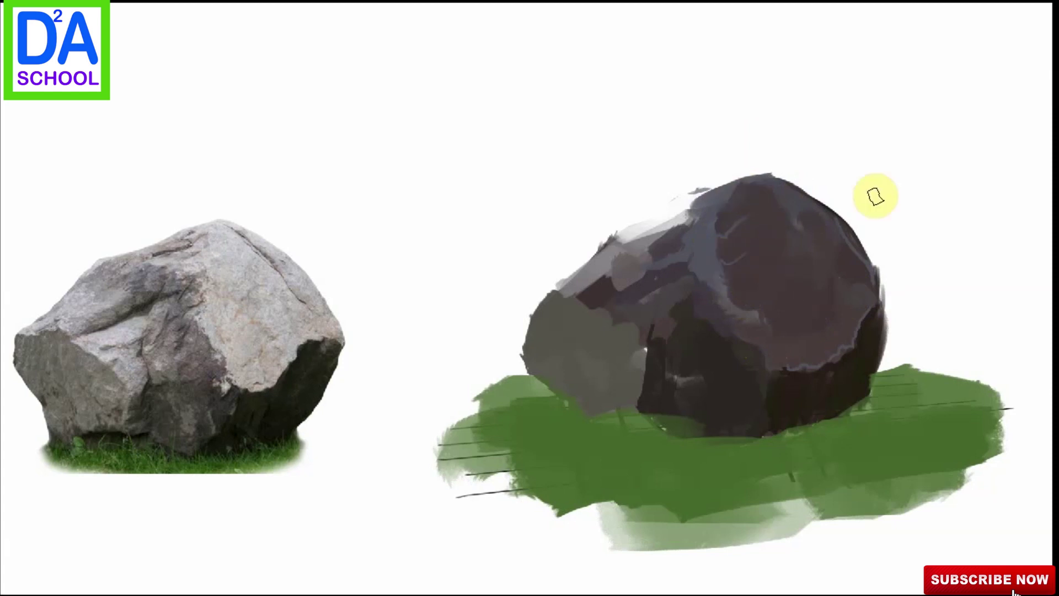
{"action": "left_click", "coordinate": [13, 224]}
{"action": "left_click", "coordinate": [971, 402]}
{"action": "mouse_move", "coordinate": [587, 318]}
{"action": "left_mouse_down"}
{"action": "mouse_move", "coordinate": [562, 339]}
{"action": "mouse_move", "coordinate": [579, 359]}
{"action": "mouse_move", "coordinate": [572, 352]}
{"action": "mouse_move", "coordinate": [657, 284]}
{"action": "left_mouse_up"}
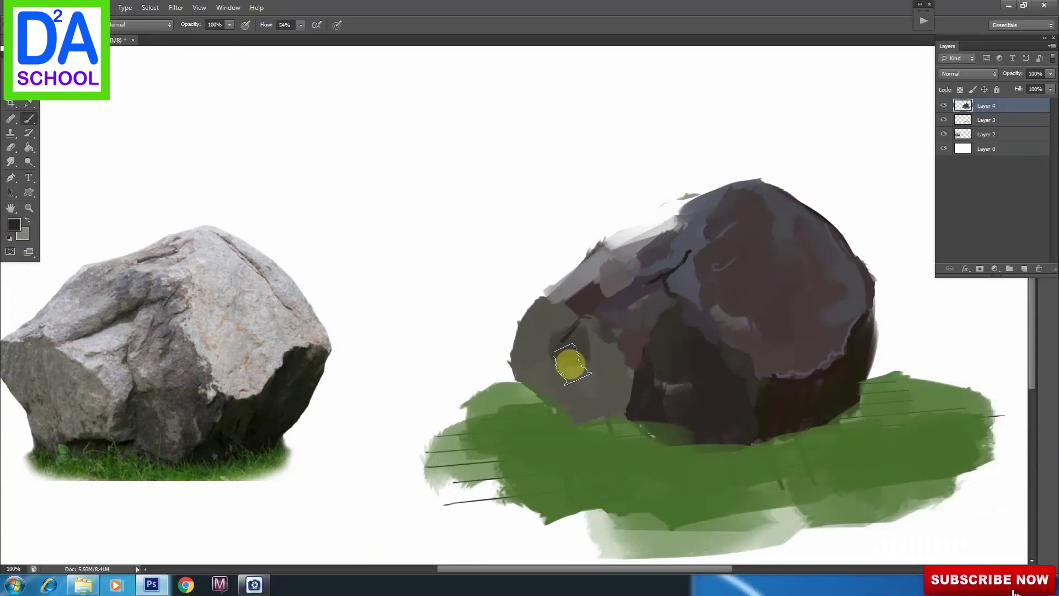
{"action": "left_click", "coordinate": [603, 277], "text": "alt"}
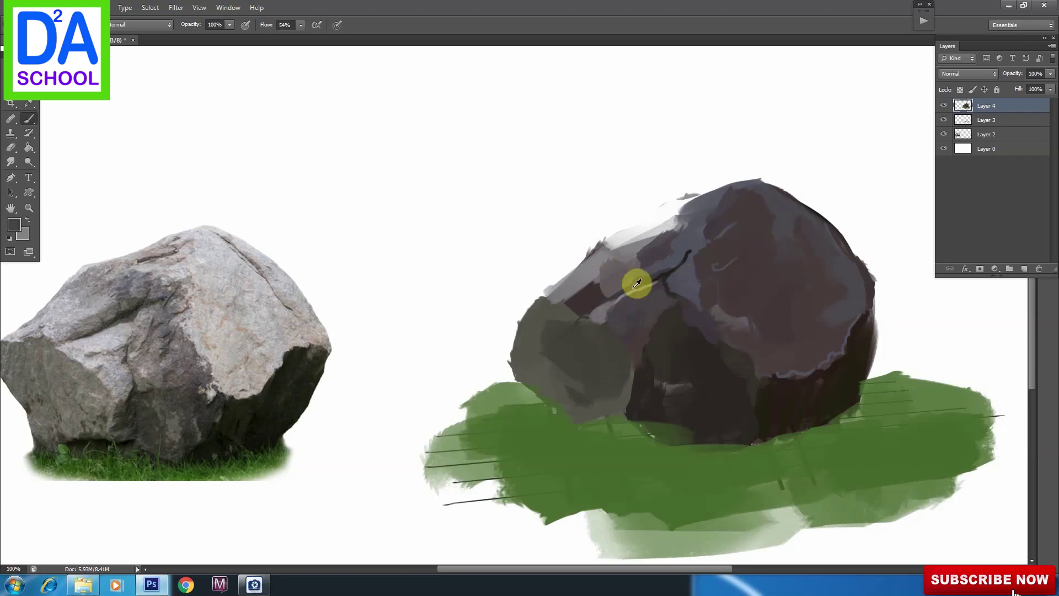
Paint grey-purple along the boulder's upper-left edge and a black stroke into its shadow
{"action": "left_click", "coordinate": [604, 245], "text": "alt"}
{"action": "left_click_drag", "start_coordinate": [598, 243], "coordinate": [677, 222]}
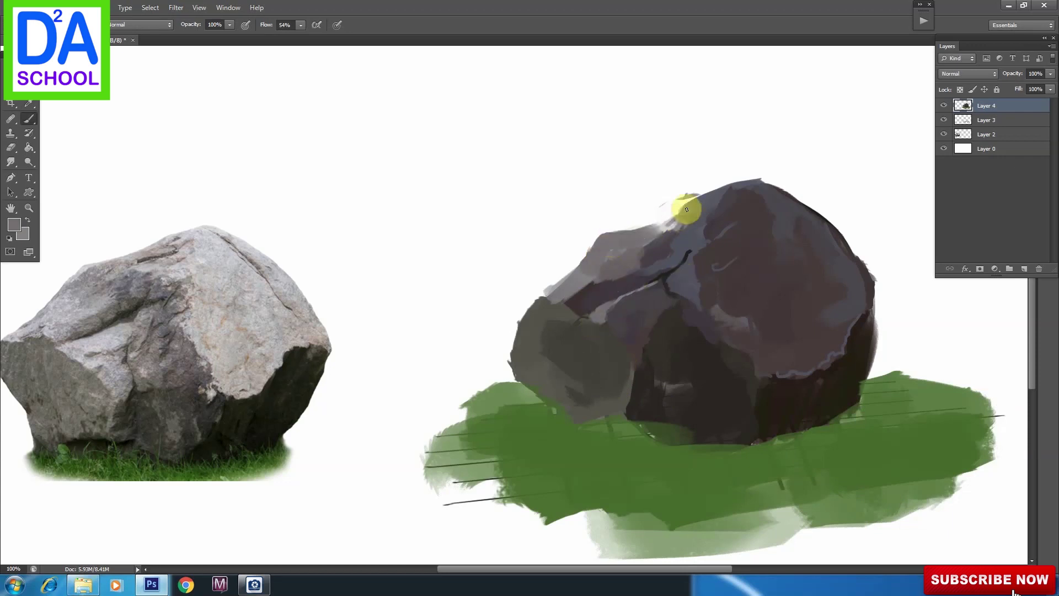
{"action": "left_click", "coordinate": [707, 217], "text": "alt"}
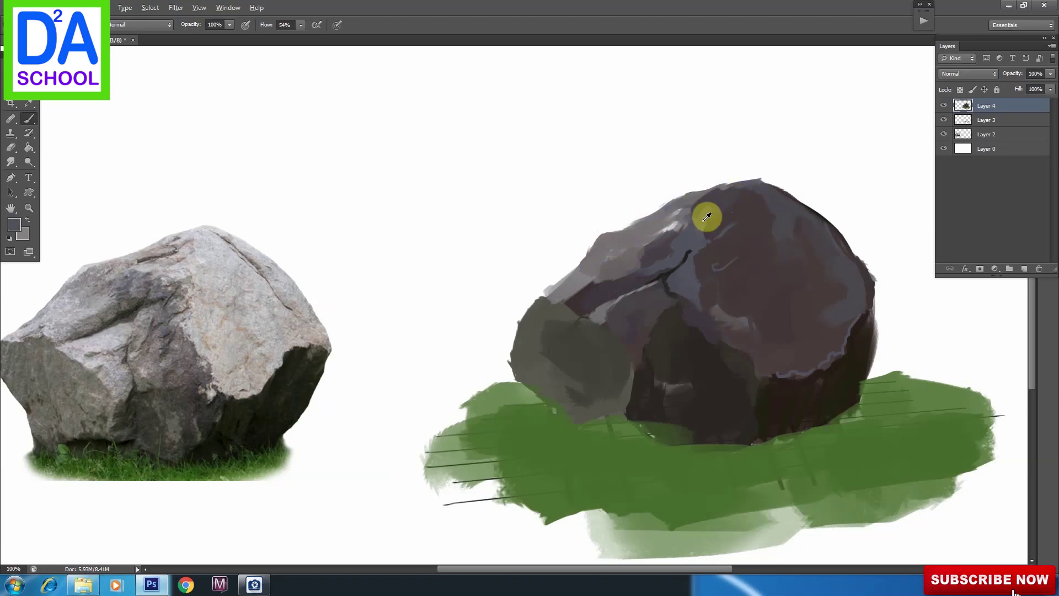
{"action": "left_click", "coordinate": [727, 219], "text": "alt"}
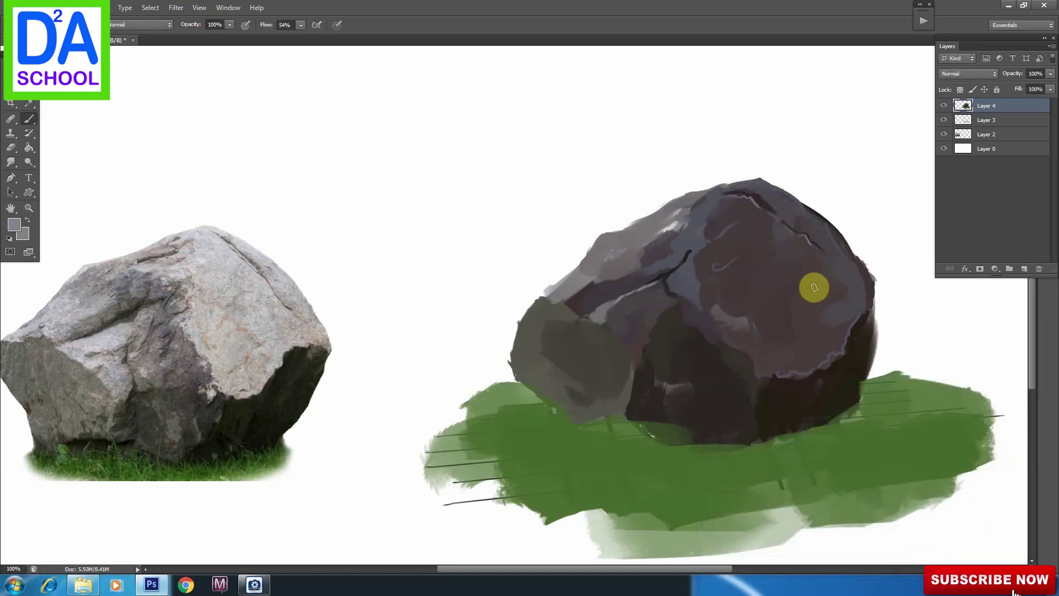
{"action": "left_click", "coordinate": [679, 381], "text": "alt"}
{"action": "left_click_drag", "start_coordinate": [653, 386], "coordinate": [651, 378]}
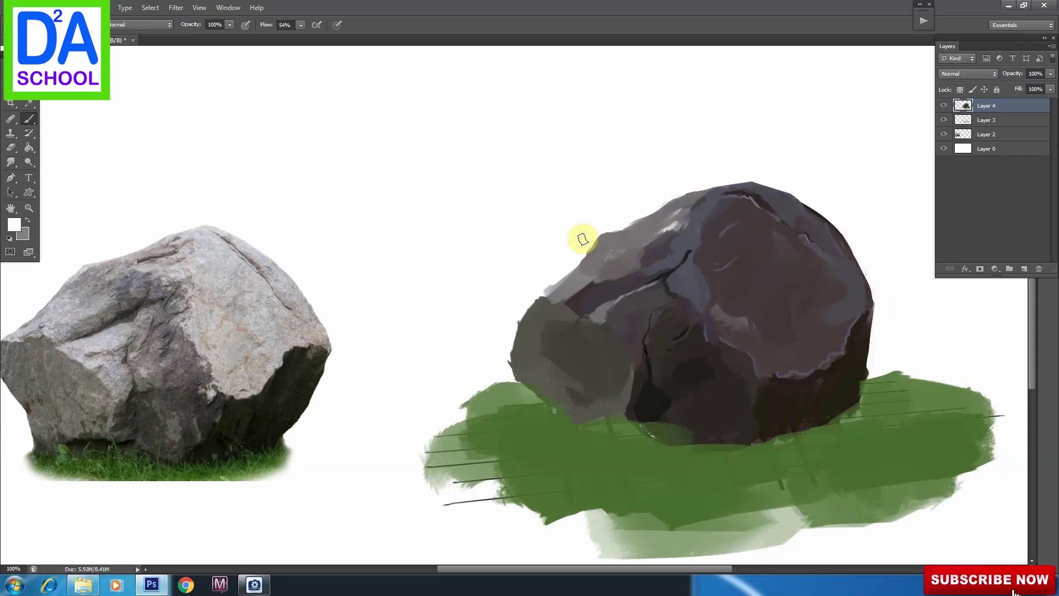
Pick a lighter bluish grey and paint a broad highlight over the rock's top
{"action": "left_click", "coordinate": [589, 284], "text": "alt"}
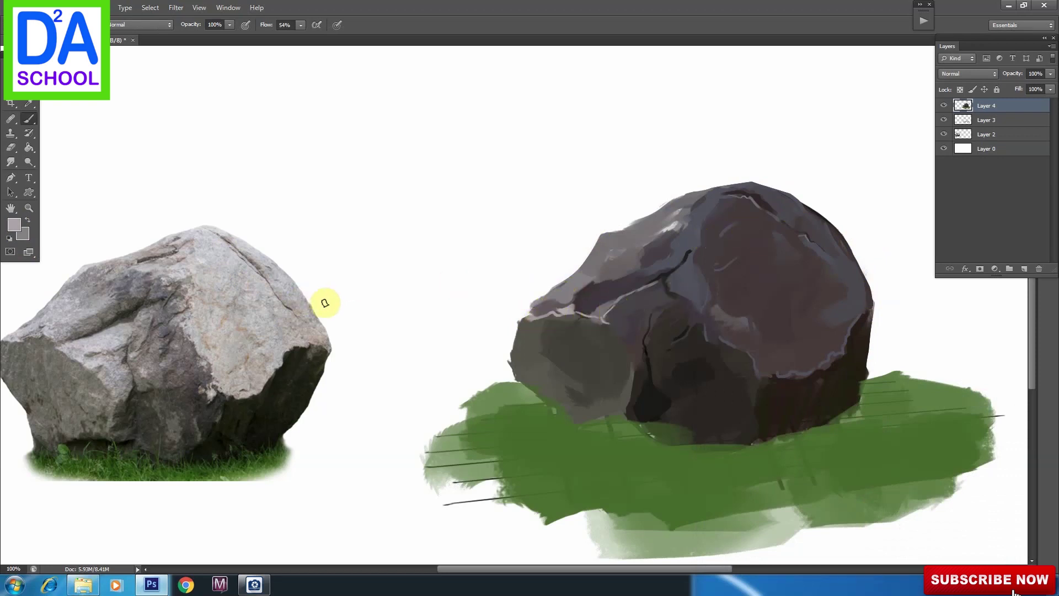
{"action": "left_click", "coordinate": [14, 225]}
{"action": "left_click", "coordinate": [965, 397]}
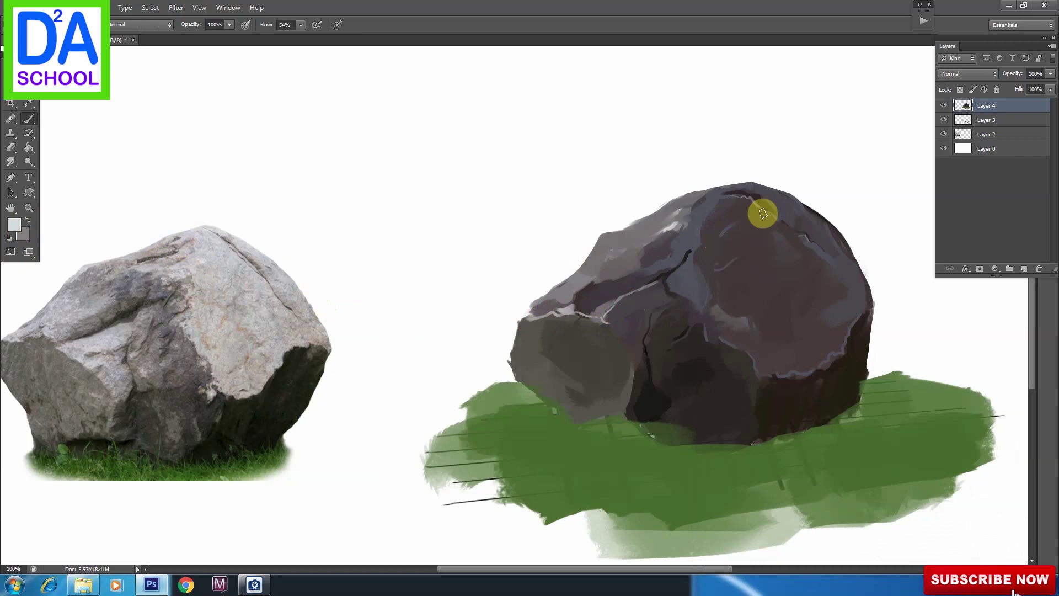
{"action": "left_click", "coordinate": [15, 224]}
{"action": "left_click", "coordinate": [725, 426]}
{"action": "left_click", "coordinate": [959, 401]}
{"action": "mouse_move", "coordinate": [717, 237]}
{"action": "left_mouse_down"}
{"action": "mouse_move", "coordinate": [755, 212]}
{"action": "mouse_move", "coordinate": [735, 203]}
{"action": "mouse_move", "coordinate": [704, 287]}
{"action": "mouse_move", "coordinate": [778, 326]}
{"action": "left_mouse_up"}
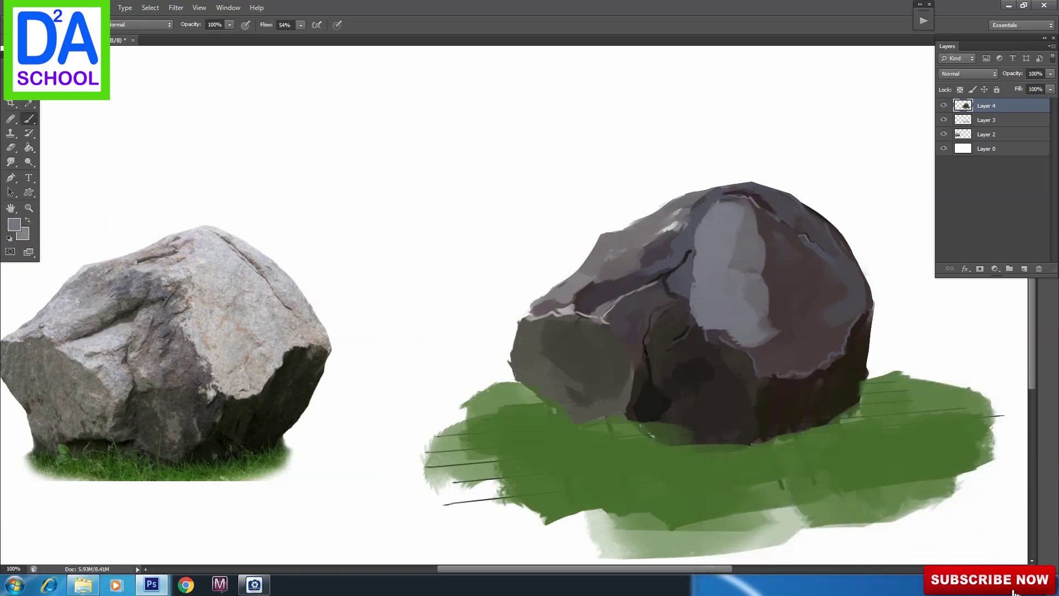
{"action": "left_click", "coordinate": [12, 24]}
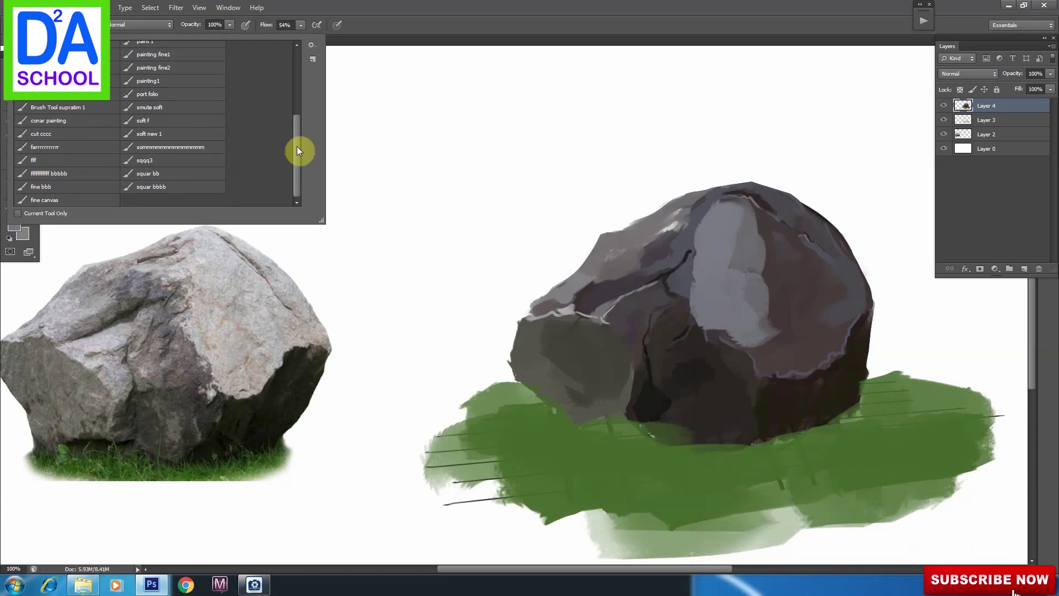
Close the tool presets and spread the light grey highlight down the rock's right side
{"action": "left_click", "coordinate": [41, 216]}
{"action": "left_click_drag", "start_coordinate": [296, 99], "coordinate": [293, 180]}
{"action": "left_click", "coordinate": [372, 150]}
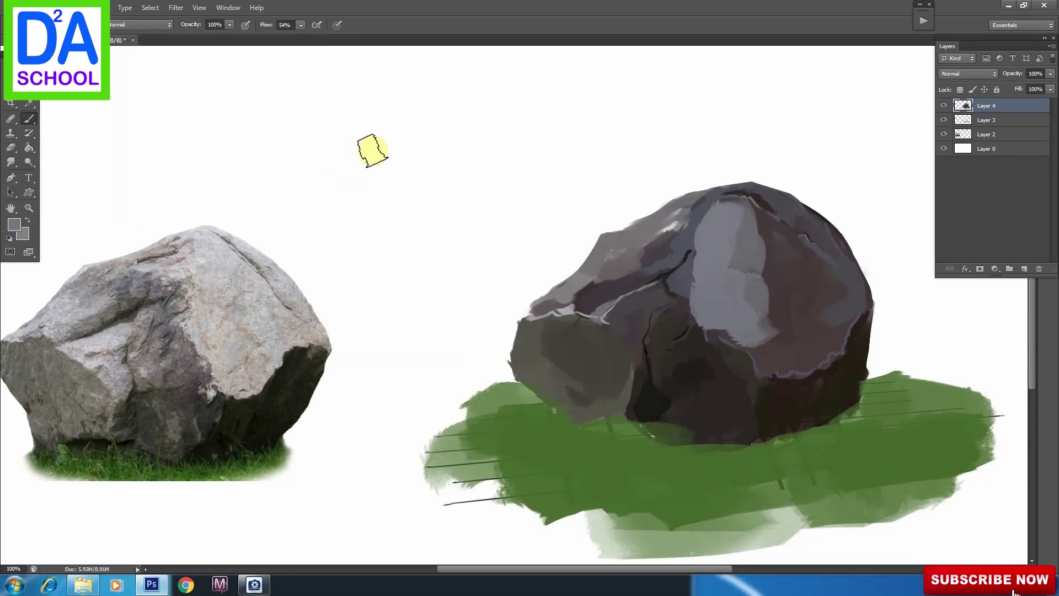
{"action": "mouse_move", "coordinate": [755, 311]}
{"action": "left_mouse_down"}
{"action": "mouse_move", "coordinate": [768, 237]}
{"action": "mouse_move", "coordinate": [821, 286]}
{"action": "mouse_move", "coordinate": [771, 239]}
{"action": "mouse_move", "coordinate": [768, 206]}
{"action": "left_mouse_up"}
{"action": "mouse_move", "coordinate": [843, 259]}
{"action": "left_mouse_down"}
{"action": "mouse_move", "coordinate": [835, 307]}
{"action": "mouse_move", "coordinate": [771, 360]}
{"action": "left_mouse_up"}
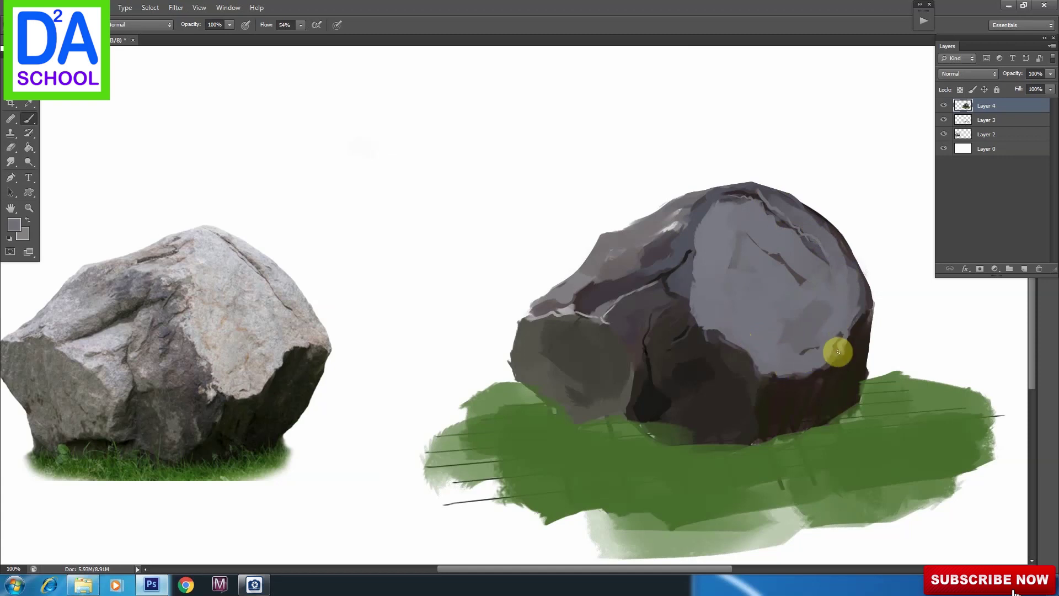
{"action": "left_click_drag", "start_coordinate": [817, 304], "coordinate": [813, 301]}
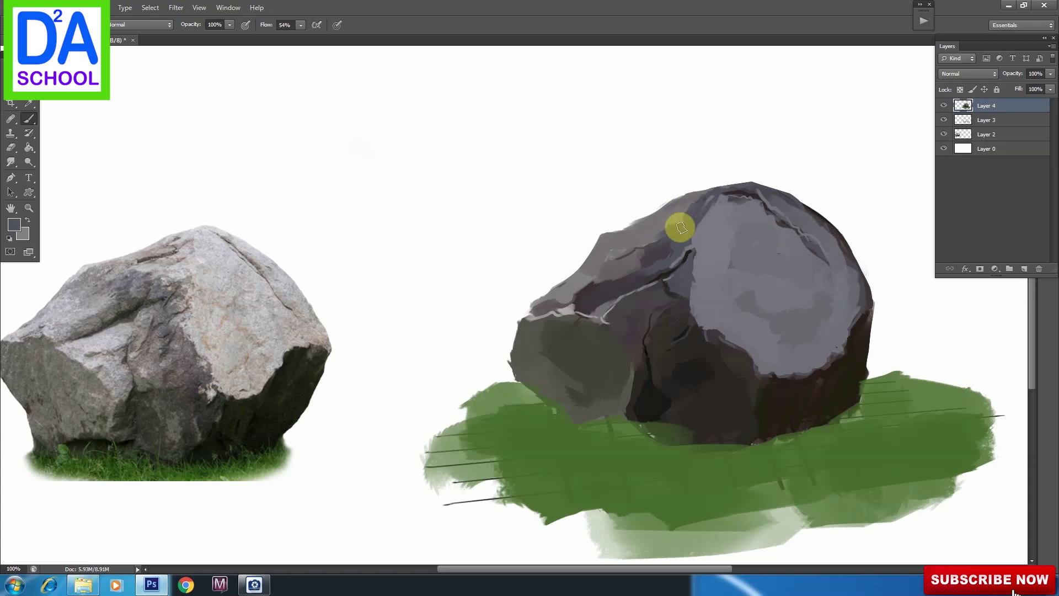
Dab warm brown tints onto the rock's lit top, then switch to near-black paint
{"action": "left_click_drag", "start_coordinate": [728, 255], "coordinate": [752, 275]}
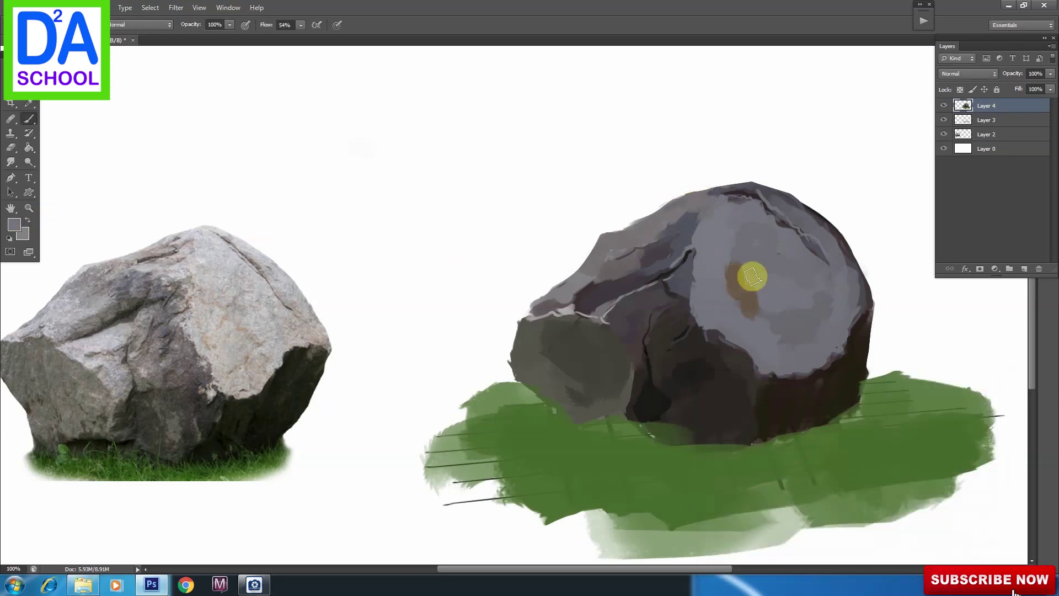
{"action": "mouse_move", "coordinate": [820, 319]}
{"action": "left_mouse_down"}
{"action": "mouse_move", "coordinate": [820, 278]}
{"action": "mouse_move", "coordinate": [761, 268]}
{"action": "left_mouse_up"}
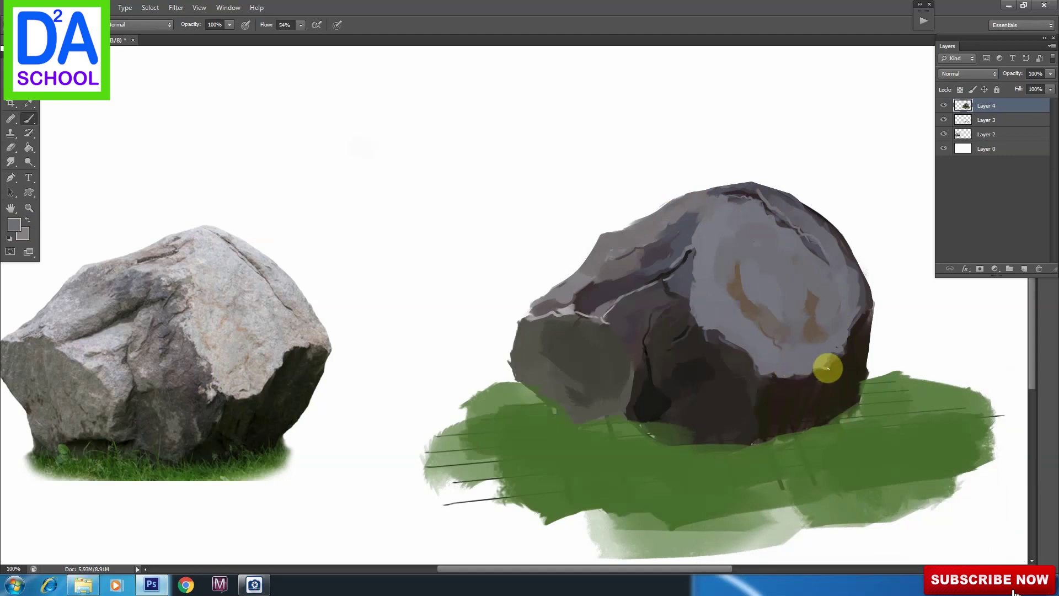
{"action": "left_click", "coordinate": [799, 504]}
{"action": "key", "text": "Return"}
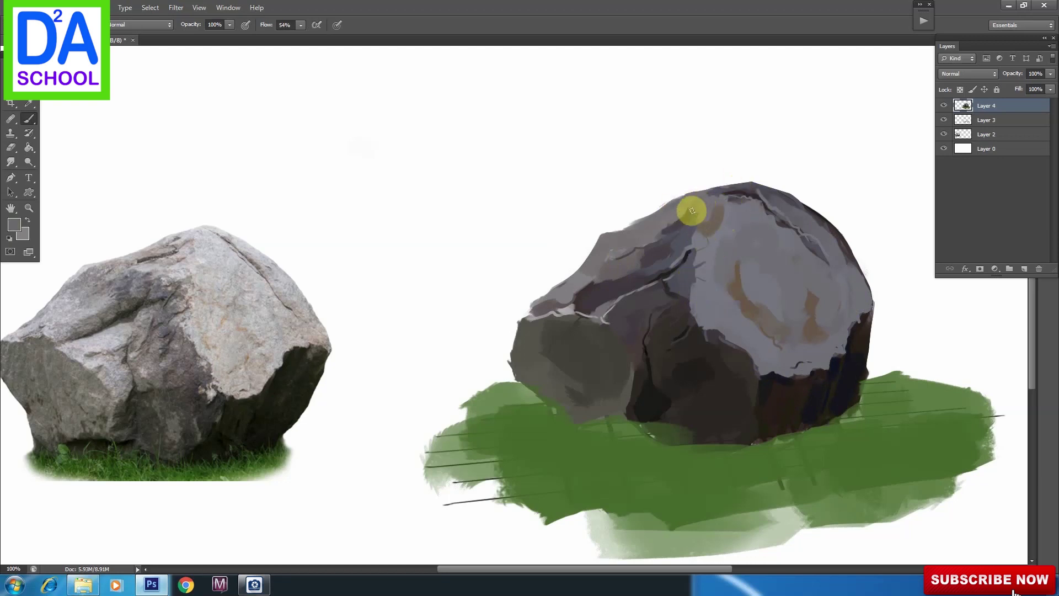
{"action": "key", "text": "ctrl+plus"}
At 200% zoom, paint over the top cracks and add tan strokes with a thin brown crack line
{"action": "left_click_drag", "start_coordinate": [904, 371], "coordinate": [689, 287]}
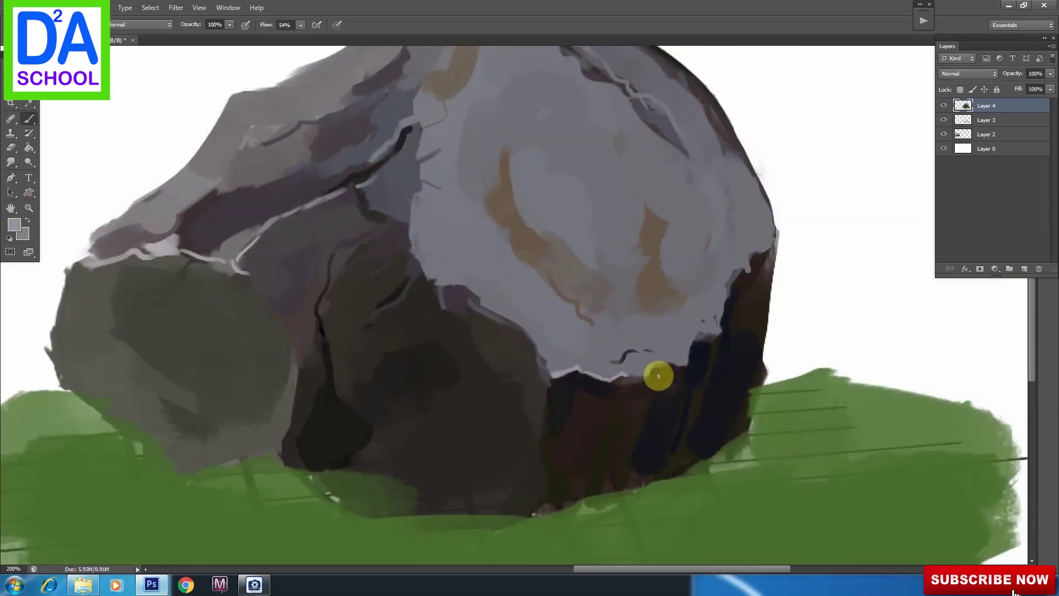
{"action": "mouse_move", "coordinate": [713, 165]}
{"action": "left_mouse_down"}
{"action": "mouse_move", "coordinate": [660, 134]}
{"action": "mouse_move", "coordinate": [697, 171]}
{"action": "mouse_move", "coordinate": [688, 160]}
{"action": "left_mouse_up"}
{"action": "mouse_move", "coordinate": [497, 118]}
{"action": "left_mouse_down"}
{"action": "mouse_move", "coordinate": [513, 172]}
{"action": "mouse_move", "coordinate": [473, 186]}
{"action": "mouse_move", "coordinate": [503, 279]}
{"action": "mouse_move", "coordinate": [530, 293]}
{"action": "left_mouse_up"}
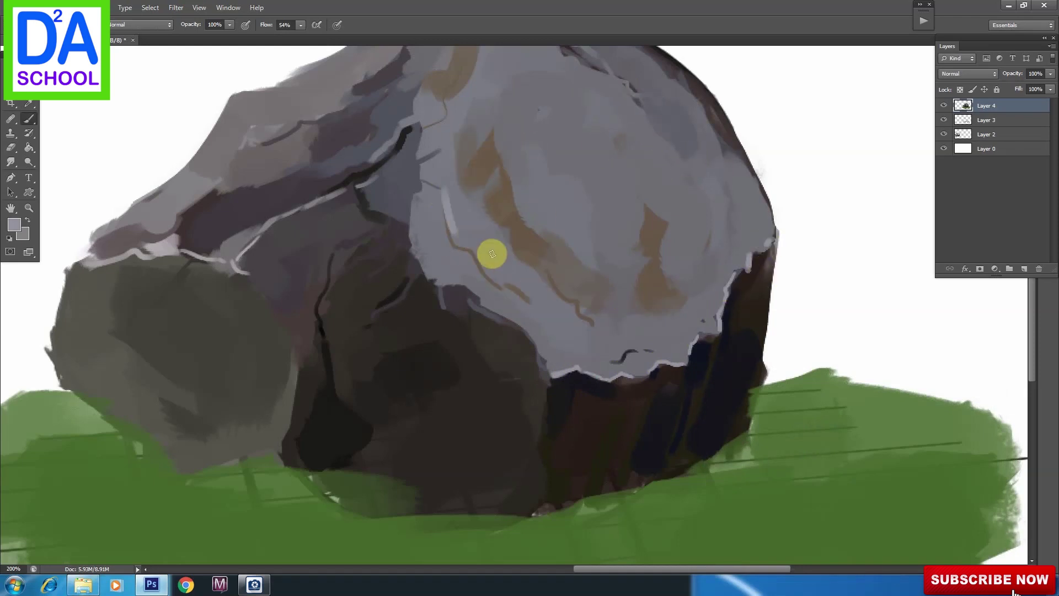
Back at 100%, paint darker grey over the rock's dark lower middle
{"action": "key", "text": "ctrl+minus"}
{"action": "left_click", "coordinate": [726, 496]}
{"action": "key", "text": "Return"}
{"action": "mouse_move", "coordinate": [673, 408]}
{"action": "left_mouse_down"}
{"action": "mouse_move", "coordinate": [667, 352]}
{"action": "mouse_move", "coordinate": [711, 373]}
{"action": "mouse_move", "coordinate": [706, 303]}
{"action": "mouse_move", "coordinate": [711, 346]}
{"action": "left_mouse_up"}
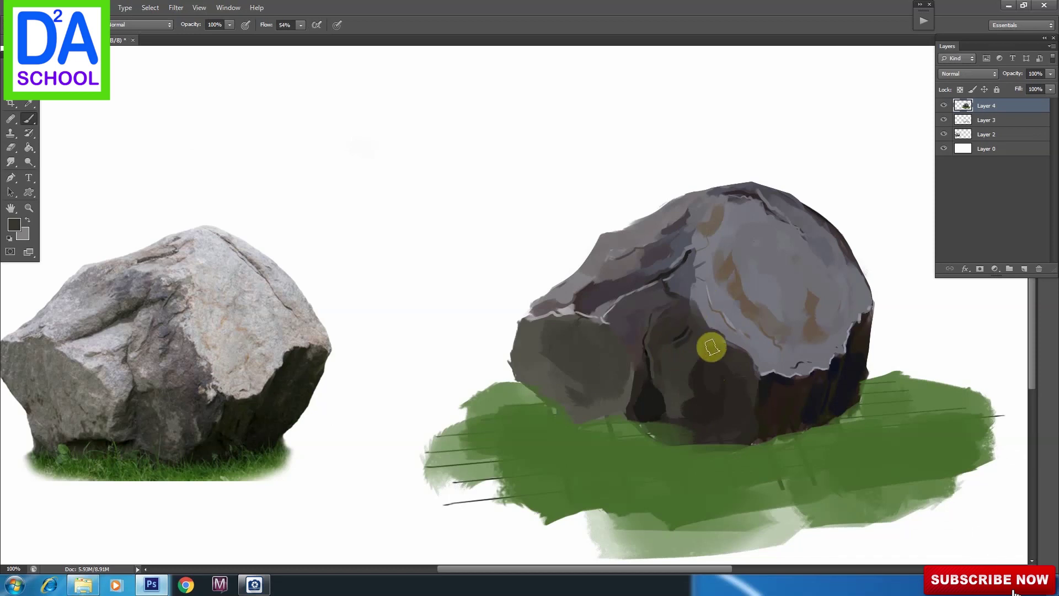
Sample lighter greys and paint over the rock's dark upper-left shoulder, top edge and central crevice
{"action": "left_click", "coordinate": [708, 311], "text": "alt"}
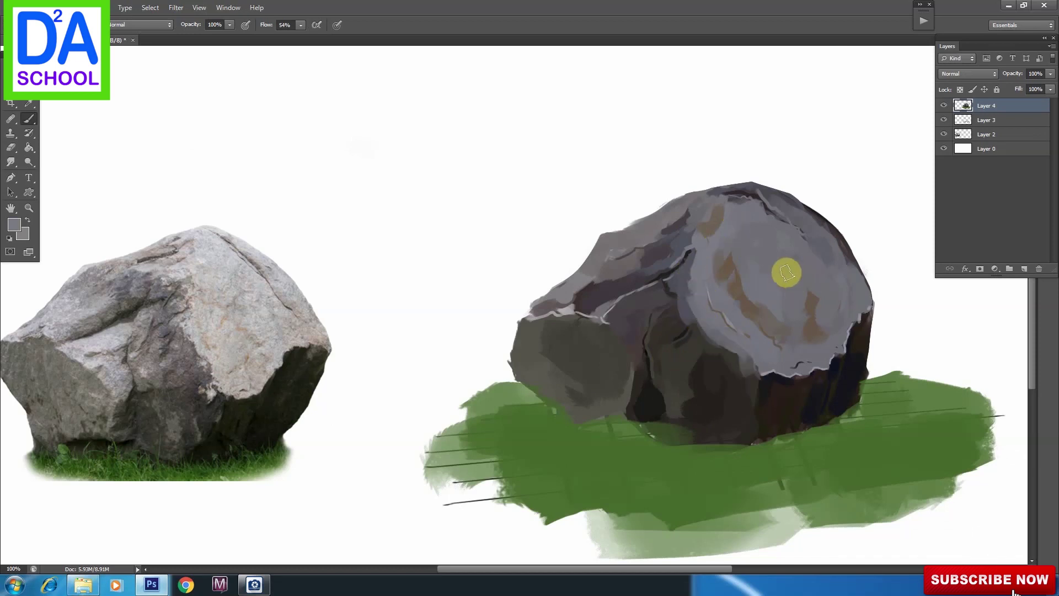
{"action": "mouse_move", "coordinate": [682, 224]}
{"action": "left_mouse_down"}
{"action": "mouse_move", "coordinate": [619, 257]}
{"action": "mouse_move", "coordinate": [660, 238]}
{"action": "left_mouse_up"}
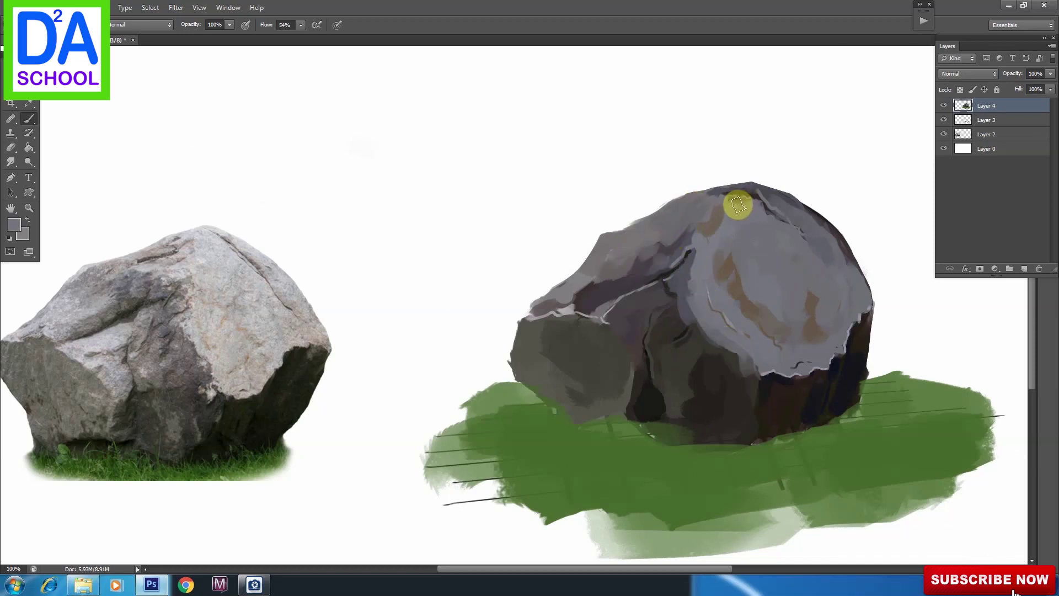
{"action": "mouse_move", "coordinate": [716, 211]}
{"action": "left_mouse_down"}
{"action": "mouse_move", "coordinate": [783, 201]}
{"action": "mouse_move", "coordinate": [836, 238]}
{"action": "left_mouse_up"}
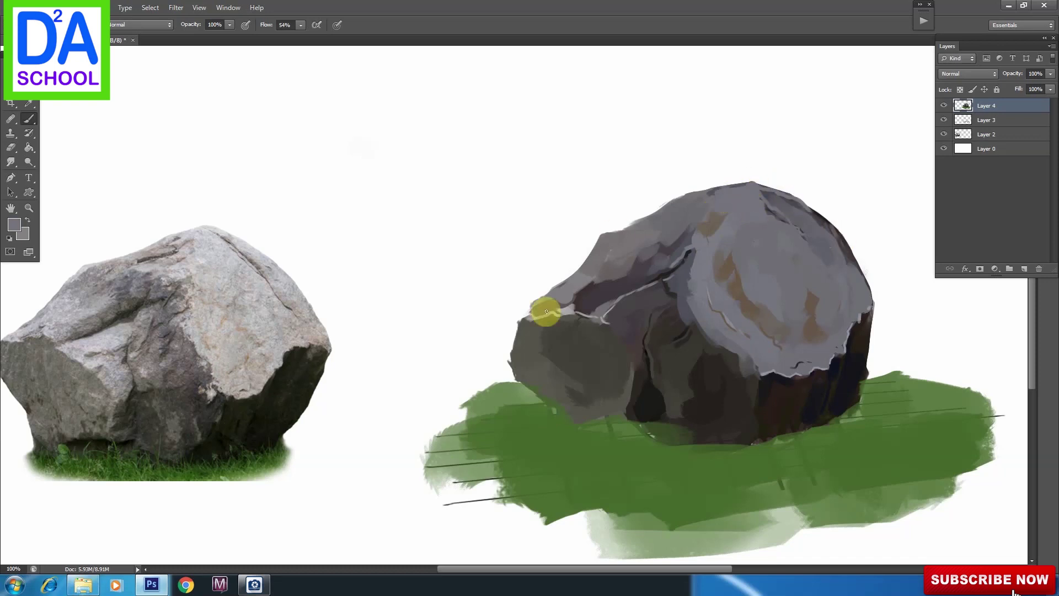
{"action": "mouse_move", "coordinate": [596, 319]}
{"action": "left_mouse_down"}
{"action": "mouse_move", "coordinate": [650, 315]}
{"action": "mouse_move", "coordinate": [634, 305]}
{"action": "mouse_move", "coordinate": [633, 334]}
{"action": "mouse_move", "coordinate": [642, 313]}
{"action": "left_mouse_up"}
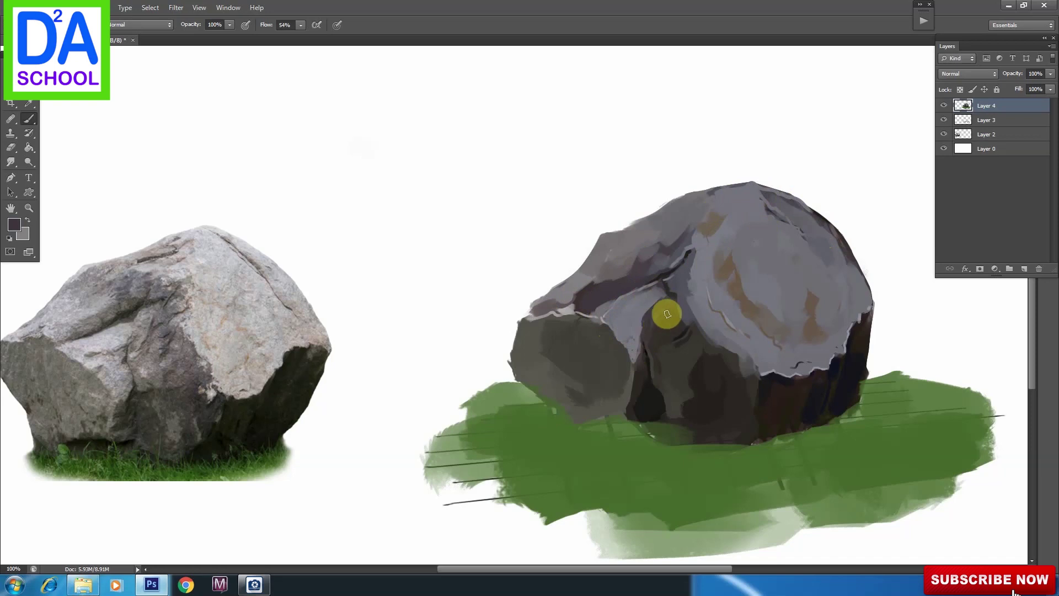
{"action": "left_click", "coordinate": [676, 282], "text": "alt"}
{"action": "left_click_drag", "start_coordinate": [679, 273], "coordinate": [688, 320]}
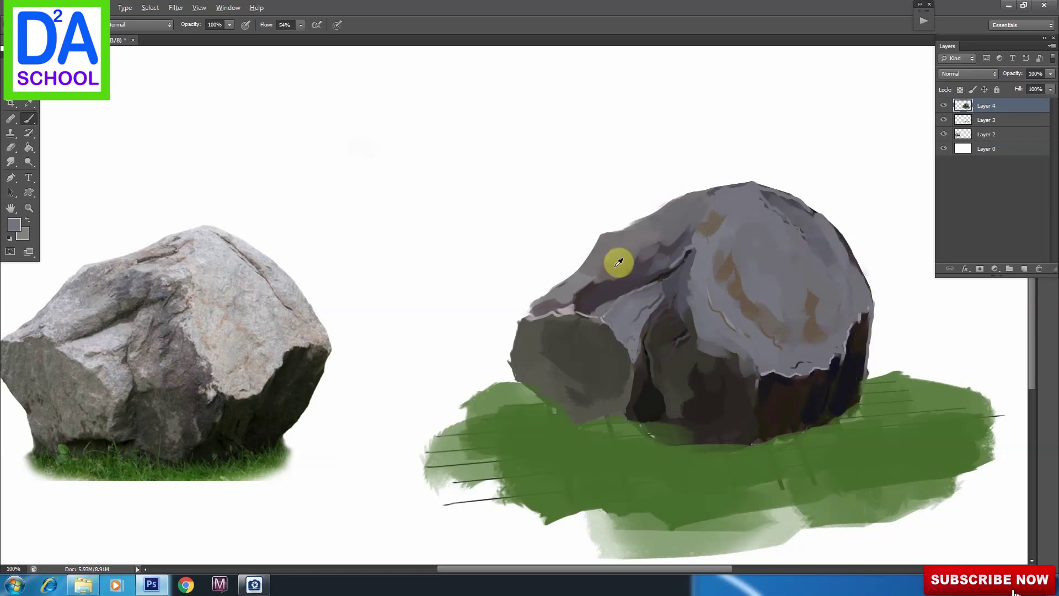
{"action": "left_click", "coordinate": [574, 348], "text": "alt"}
Paint dark green grass blades along the rock's base
{"action": "left_click", "coordinate": [14, 224]}
{"action": "key", "text": "Return"}
{"action": "key", "text": "b"}
{"action": "mouse_move", "coordinate": [540, 407]}
{"action": "left_mouse_down"}
{"action": "mouse_move", "coordinate": [681, 446]}
{"action": "mouse_move", "coordinate": [776, 447]}
{"action": "mouse_move", "coordinate": [893, 394]}
{"action": "left_mouse_up"}
Add light green grass strokes on the left, right and across the base
{"action": "left_click", "coordinate": [13, 225]}
{"action": "left_click", "coordinate": [719, 444]}
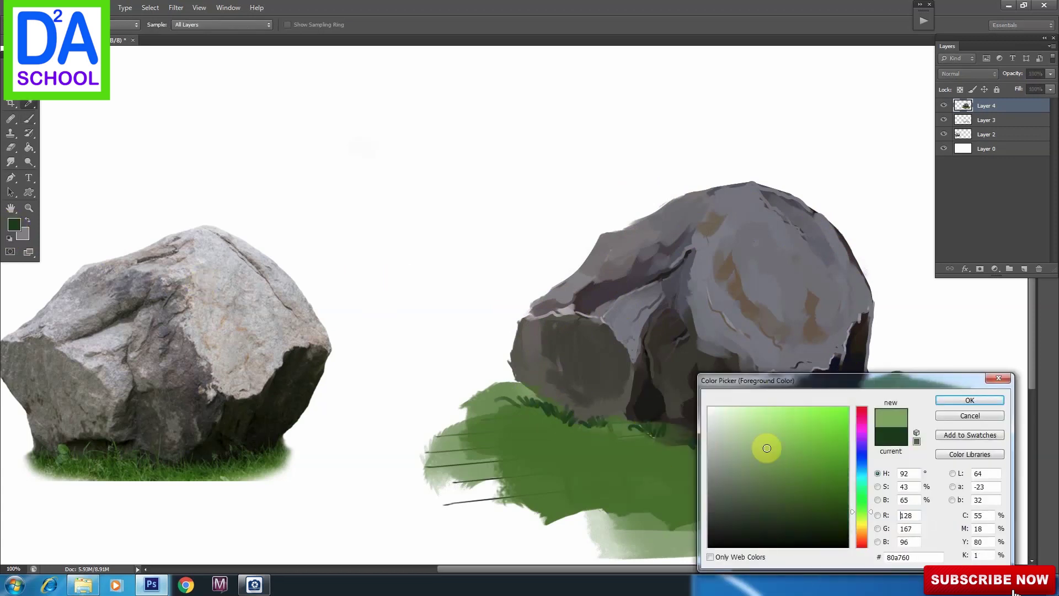
{"action": "key", "text": "Return"}
{"action": "left_click_drag", "start_coordinate": [480, 424], "coordinate": [551, 435]}
{"action": "left_click_drag", "start_coordinate": [794, 449], "coordinate": [893, 412]}
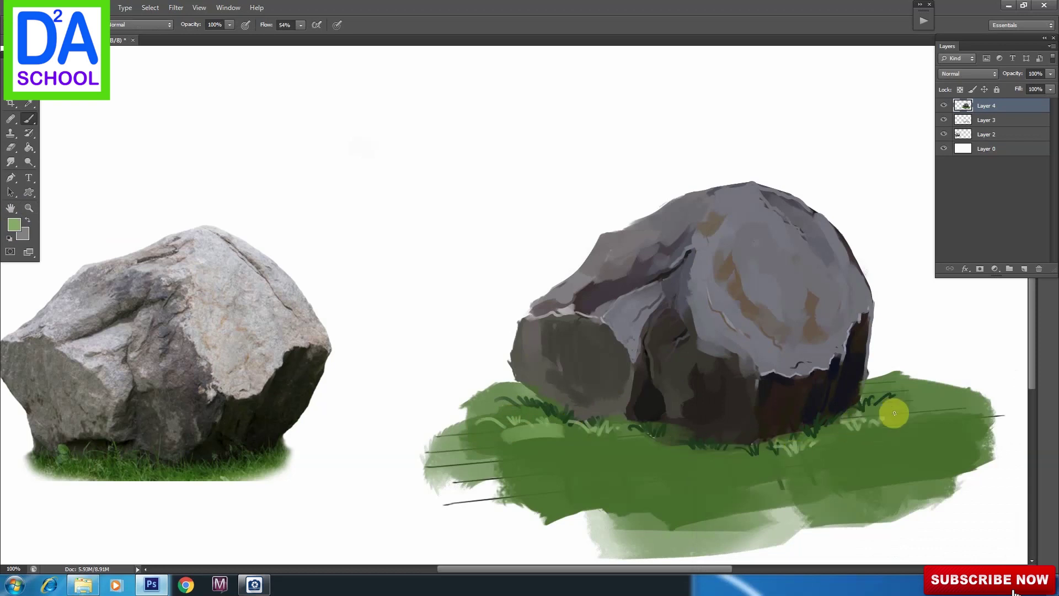
{"action": "left_click_drag", "start_coordinate": [775, 446], "coordinate": [591, 457]}
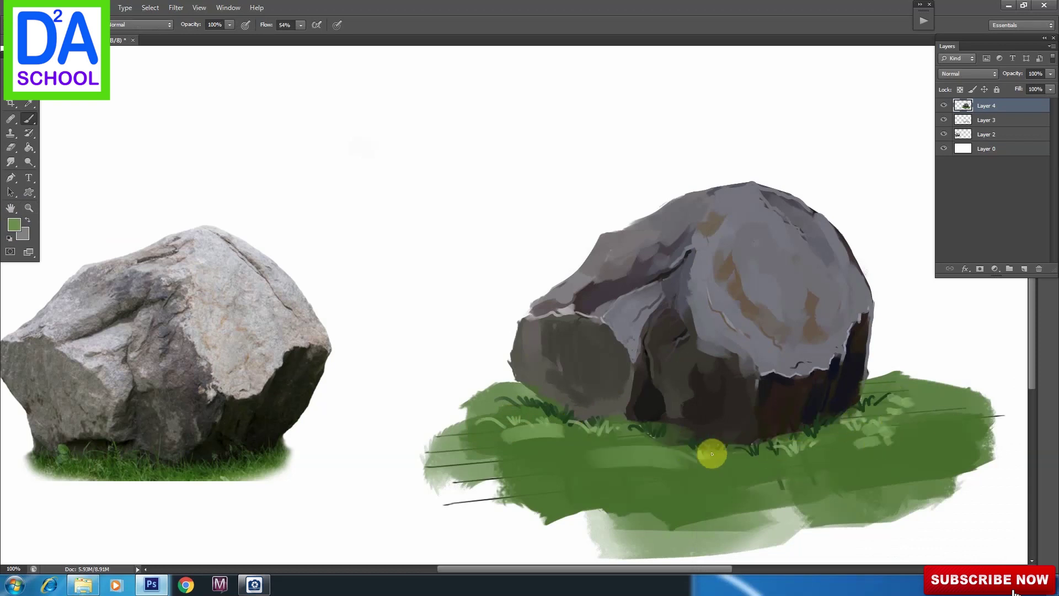
Paint a black contact shadow where the rock meets the grass
{"action": "left_click", "coordinate": [14, 224]}
{"action": "left_click", "coordinate": [723, 557]}
{"action": "key", "text": "Return"}
{"action": "left_click_drag", "start_coordinate": [612, 414], "coordinate": [732, 438]}
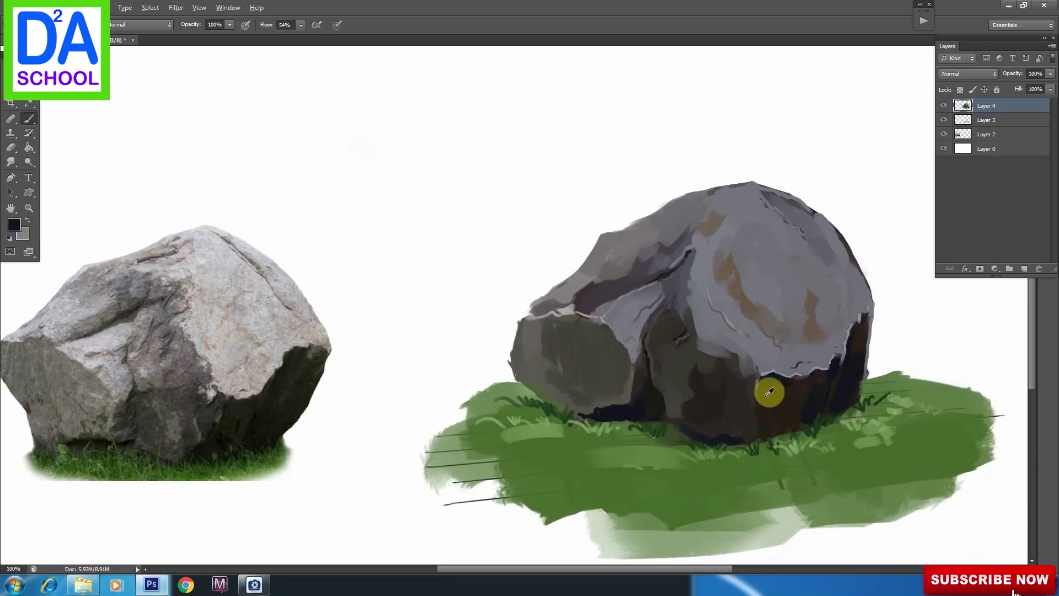
Cover the rock-face crack with sampled grey and the brown marks with near-white
{"action": "left_click", "coordinate": [685, 281], "text": "alt"}
{"action": "left_click_drag", "start_coordinate": [685, 281], "coordinate": [709, 331]}
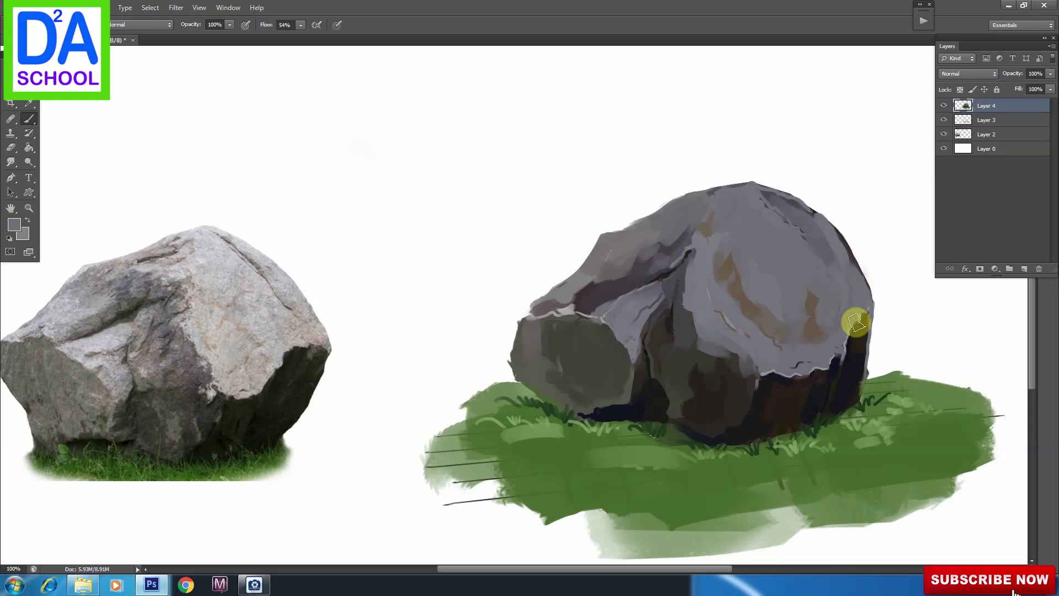
{"action": "left_click", "coordinate": [627, 255], "text": "alt"}
{"action": "left_click_drag", "start_coordinate": [643, 259], "coordinate": [721, 189]}
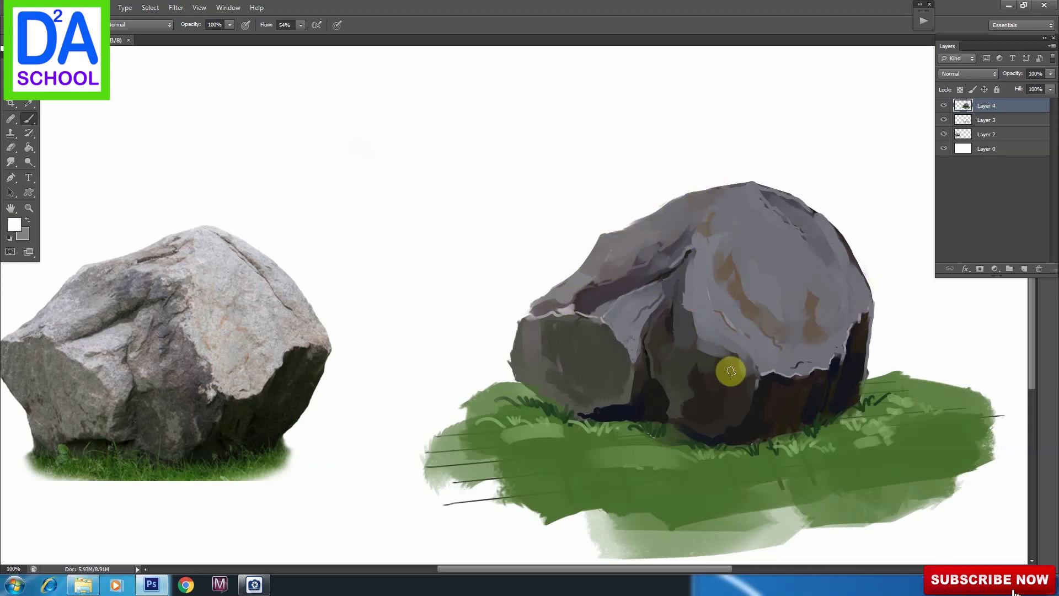
Paint sampled green grass blades at the base and extend a dark crack upper right
{"action": "left_click", "coordinate": [516, 431], "text": "alt"}
{"action": "left_click_drag", "start_coordinate": [590, 430], "coordinate": [655, 432]}
{"action": "left_click", "coordinate": [683, 440], "text": "alt"}
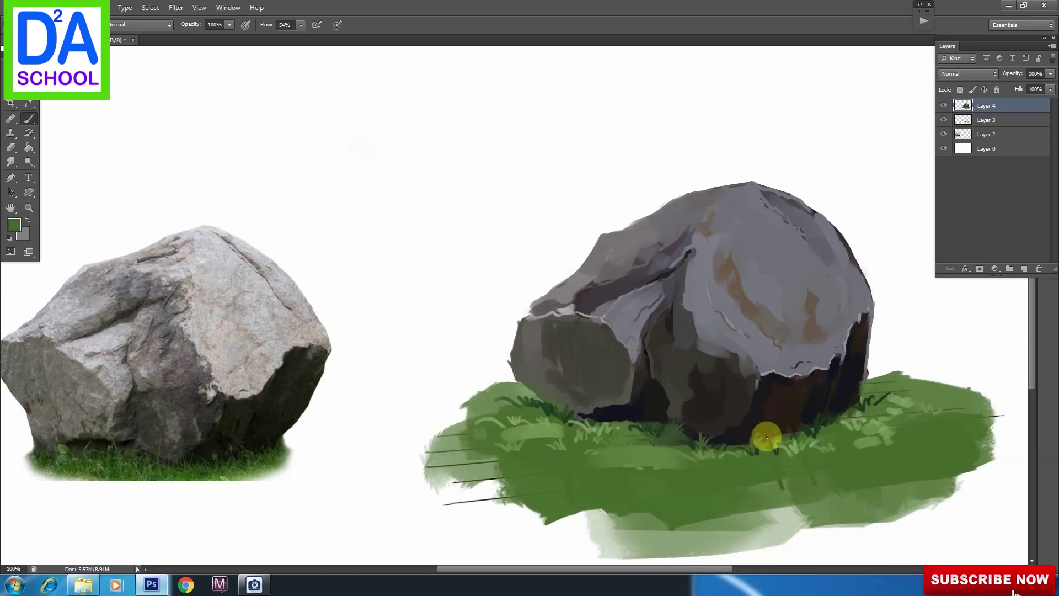
{"action": "left_click", "coordinate": [711, 355], "text": "alt"}
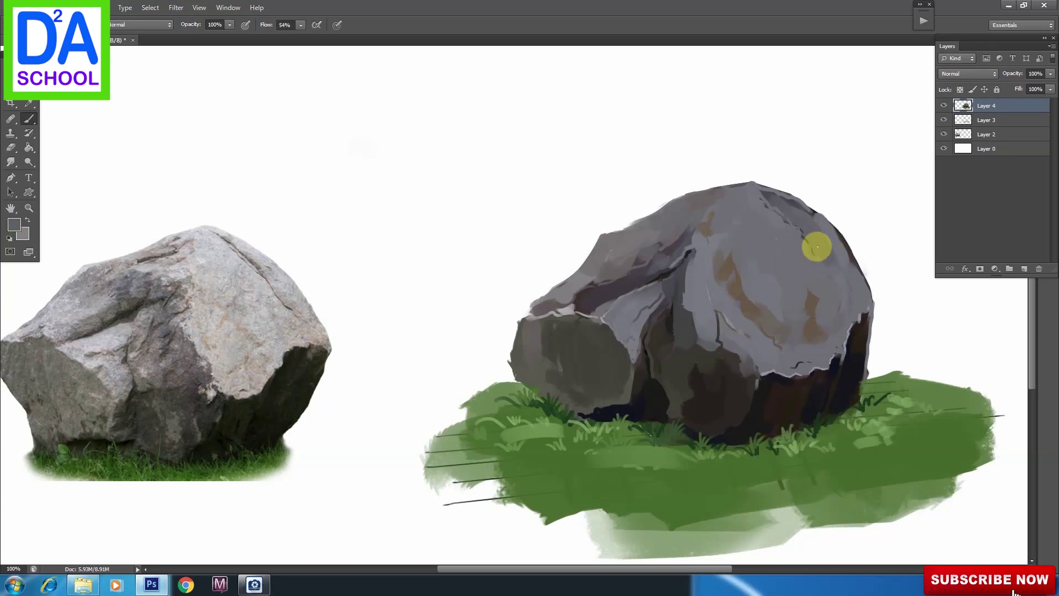
{"action": "left_click_drag", "start_coordinate": [794, 226], "coordinate": [830, 268]}
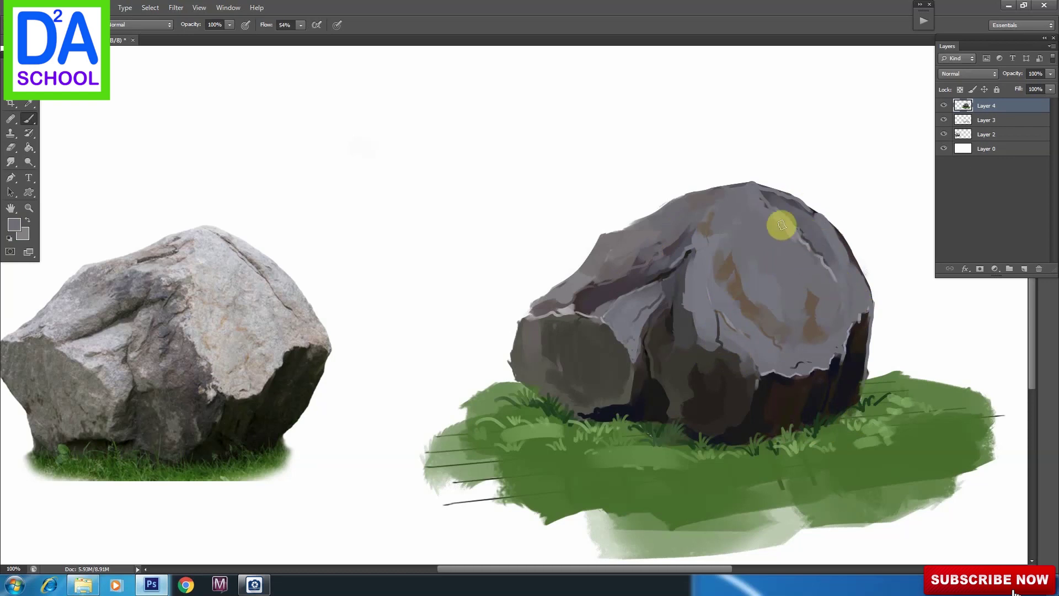